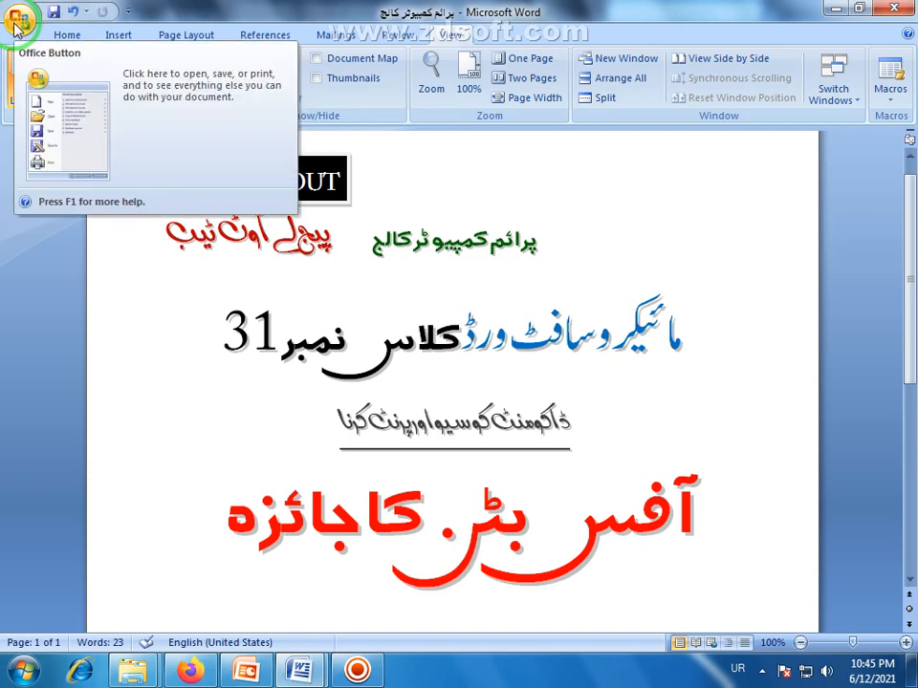
{"action": "left_click", "coordinate": [513, 276]}
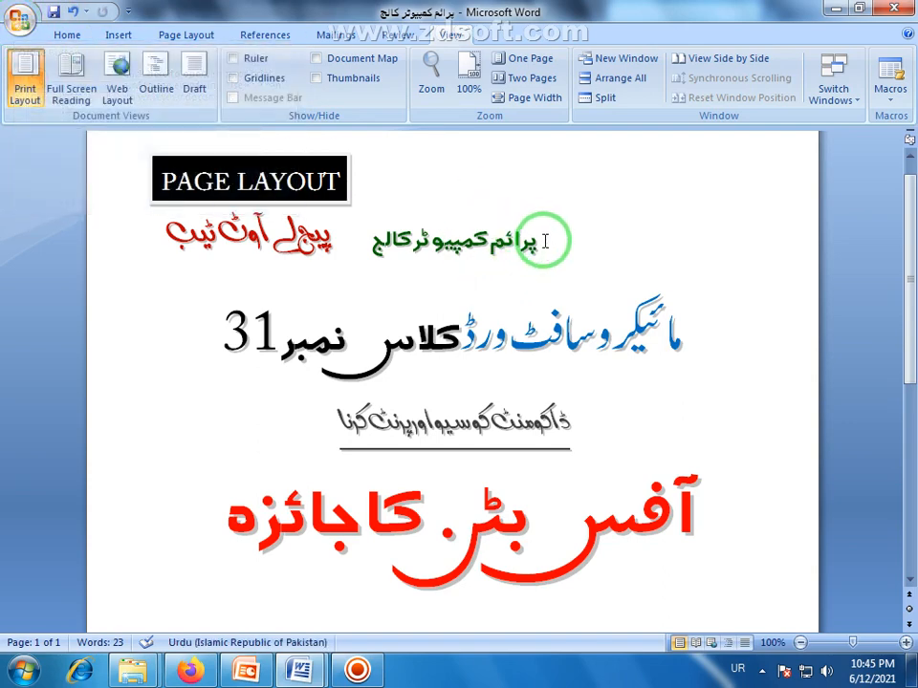
{"action": "left_click_drag", "start_coordinate": [538, 236], "coordinate": [242, 558]}
{"action": "left_click", "coordinate": [232, 547]}
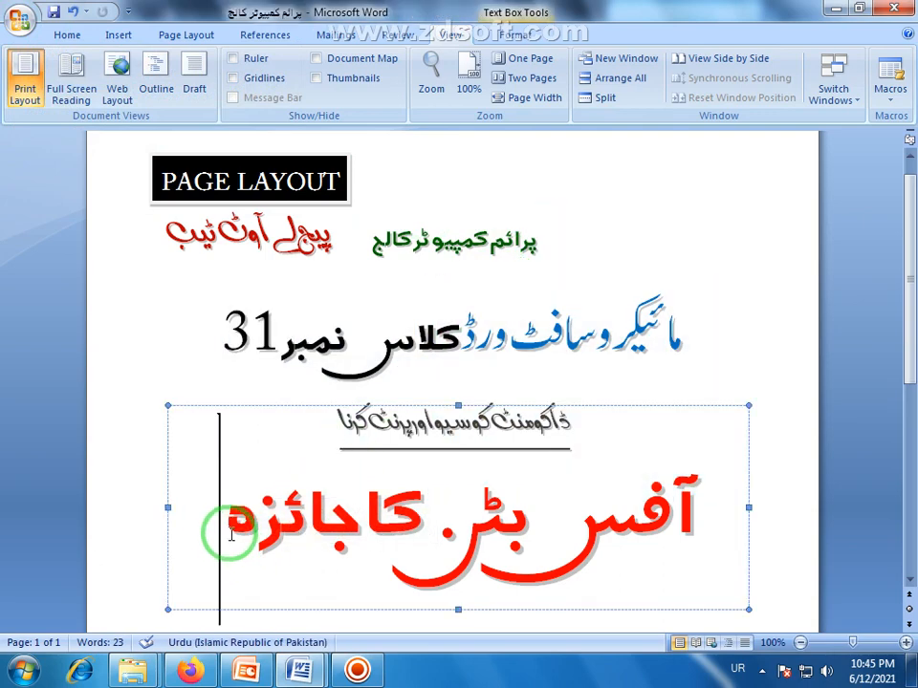
{"action": "left_click", "coordinate": [776, 419]}
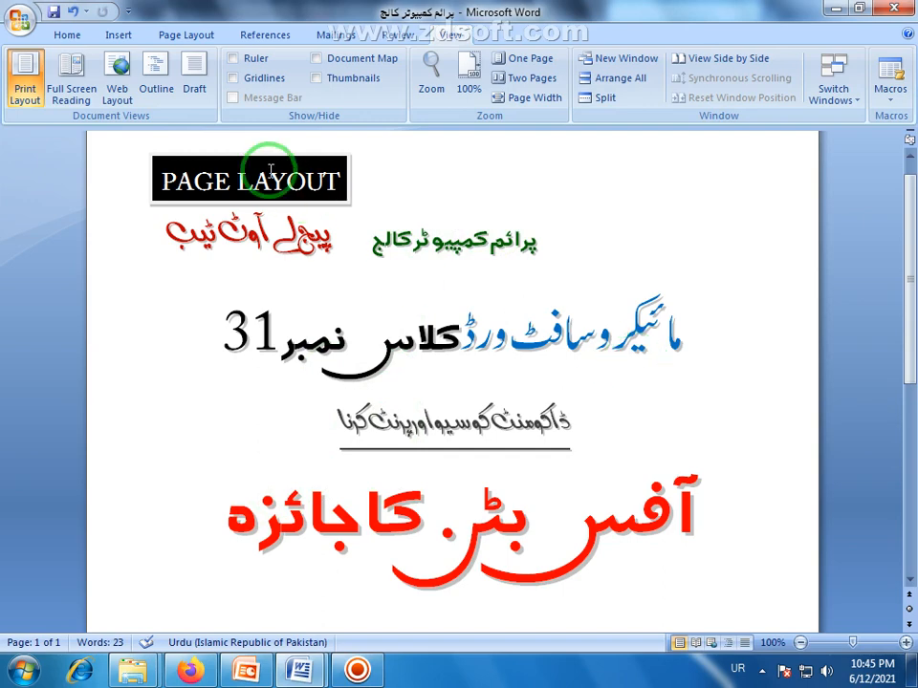
Step: Create a new blank document and switch back to the PAGE LAYOUT class document
{"action": "left_click", "coordinate": [21, 19]}
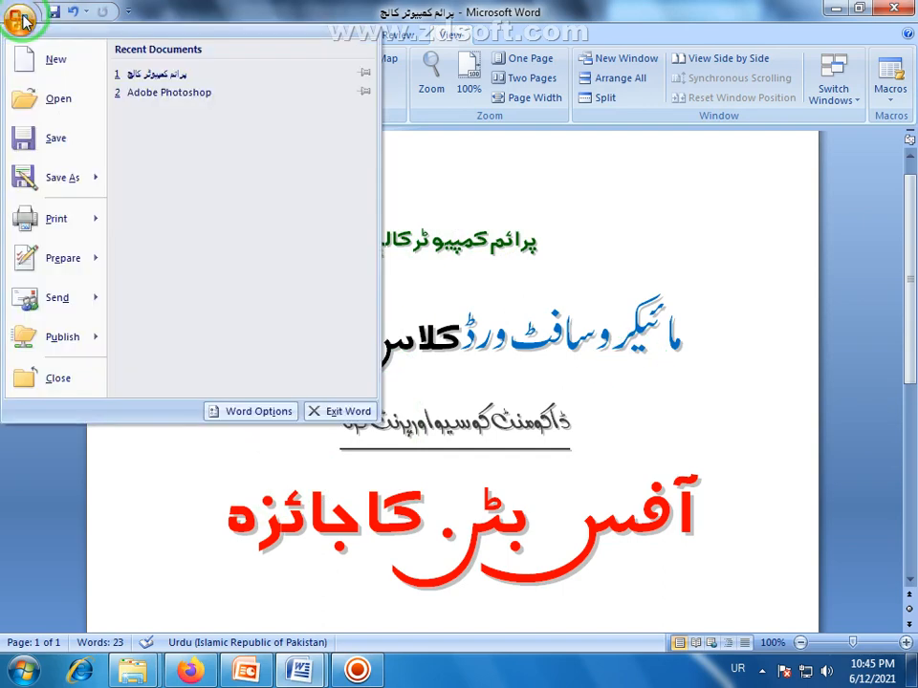
{"action": "left_click", "coordinate": [58, 63]}
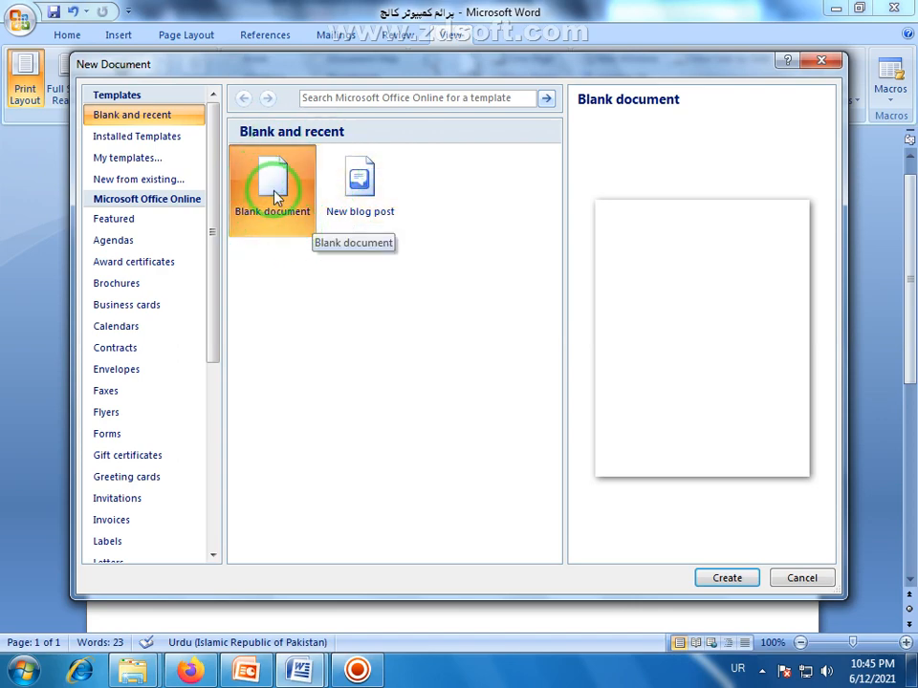
{"action": "left_click", "coordinate": [726, 578]}
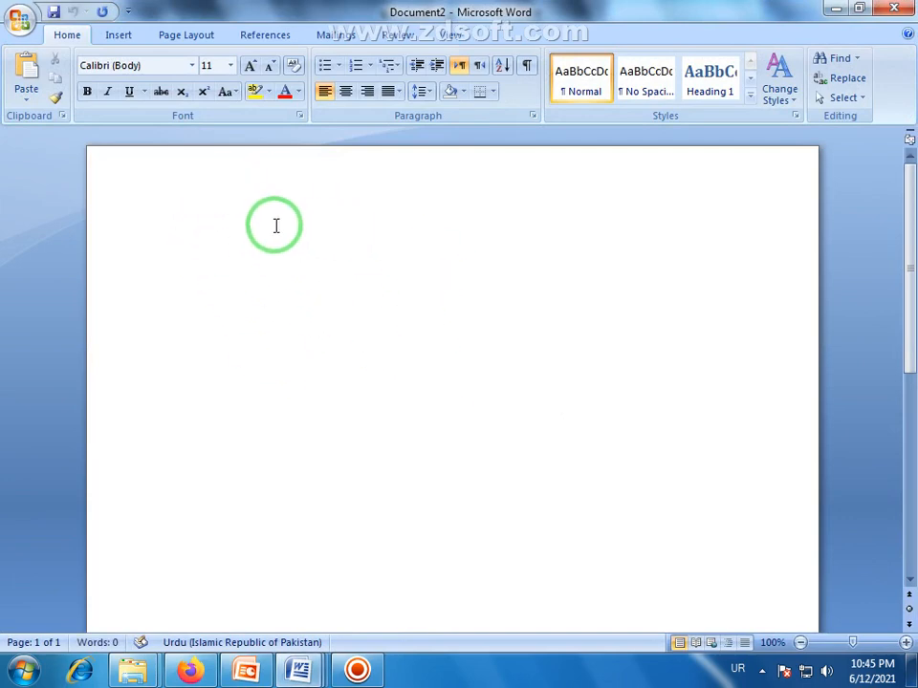
{"action": "mouse_move", "coordinate": [299, 670]}
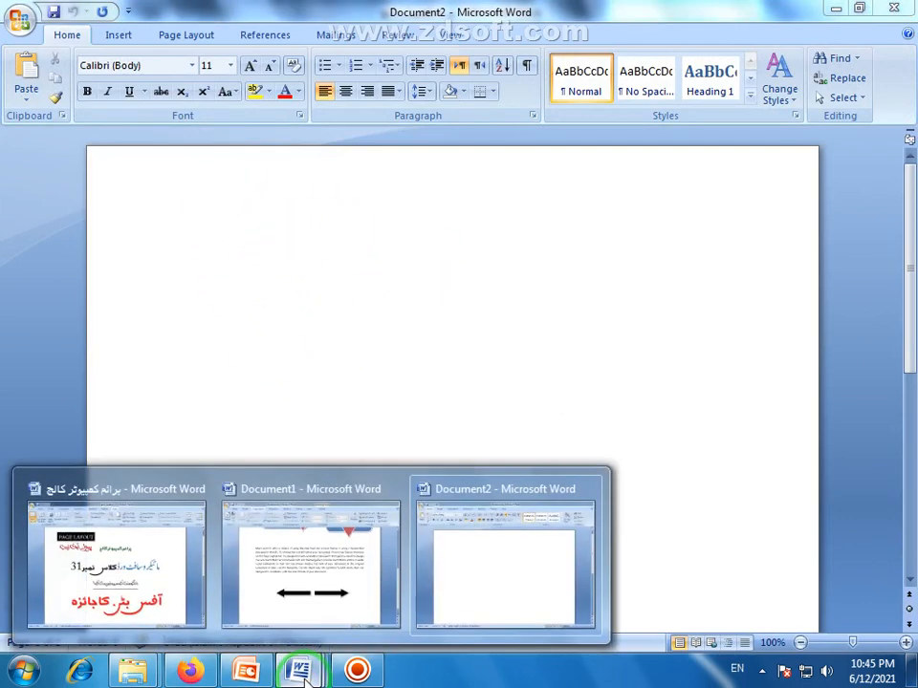
{"action": "left_click", "coordinate": [169, 574]}
Step: Bring up the Open dialog to view the Documents library and dismiss it without opening a file
{"action": "left_click", "coordinate": [17, 25]}
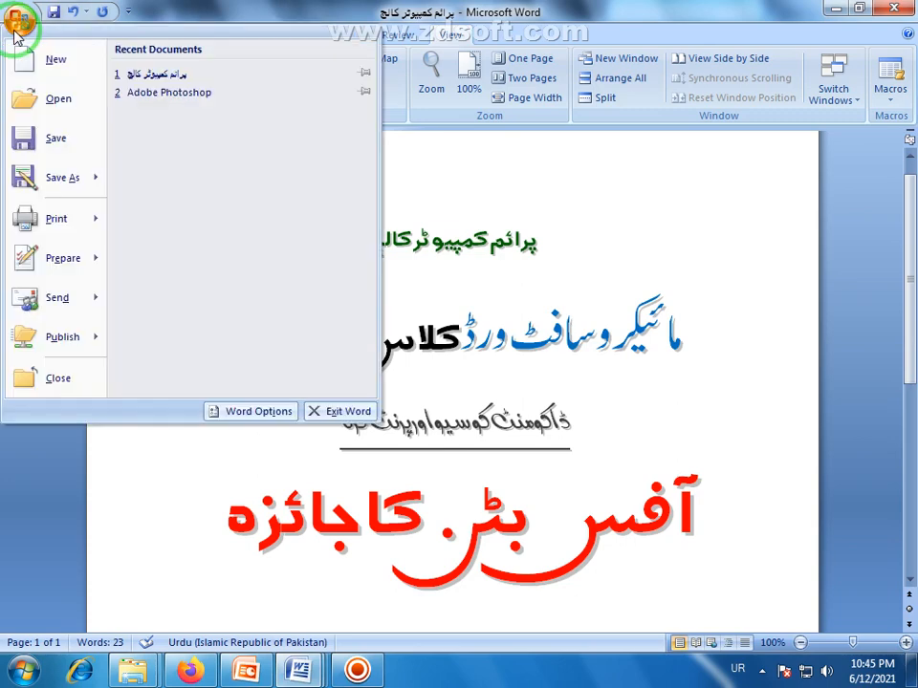
{"action": "left_click", "coordinate": [59, 102]}
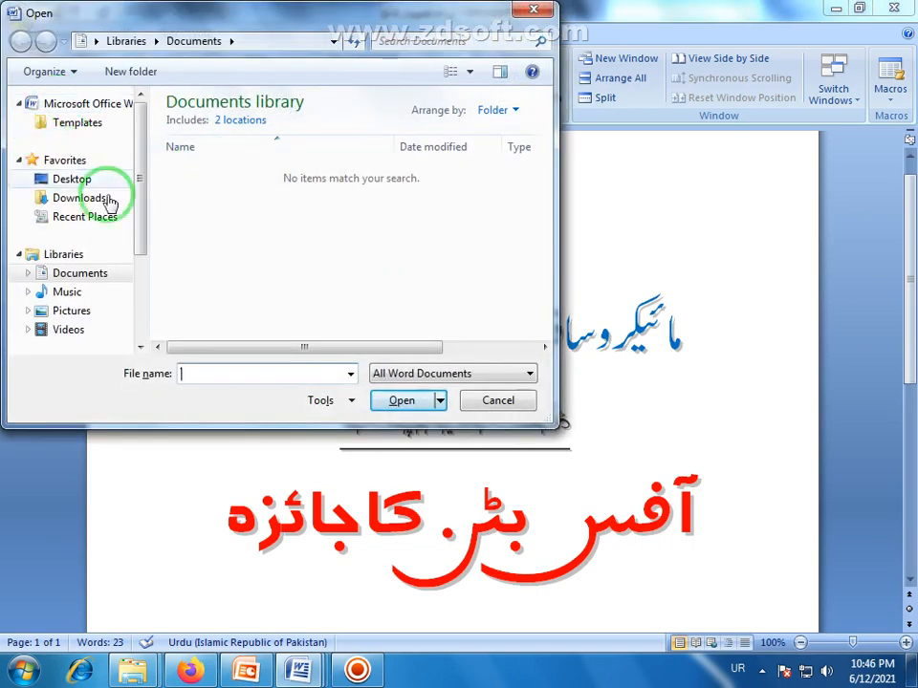
{"action": "left_click", "coordinate": [497, 400]}
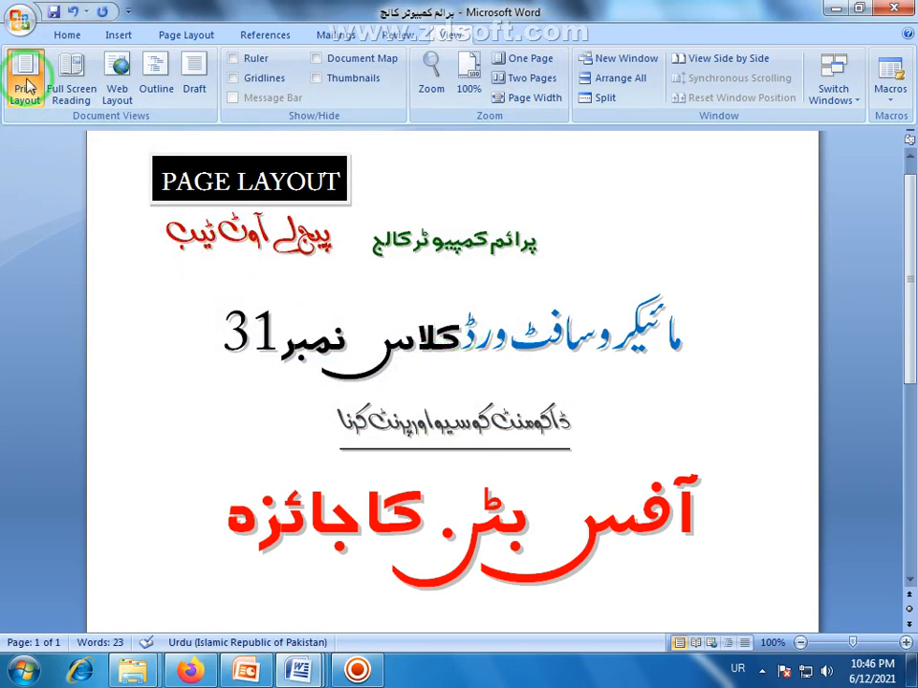
Step: Start saving a copy of the document with the Desktop as the location, and cancel the save
{"action": "left_click", "coordinate": [19, 19]}
{"action": "mouse_move", "coordinate": [84, 168]}
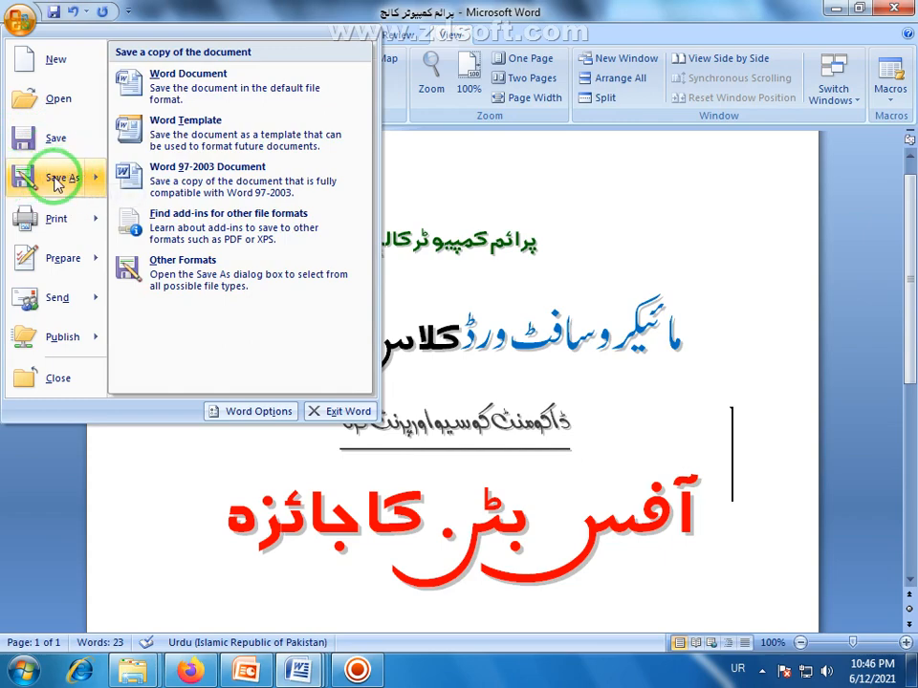
{"action": "left_click", "coordinate": [55, 181]}
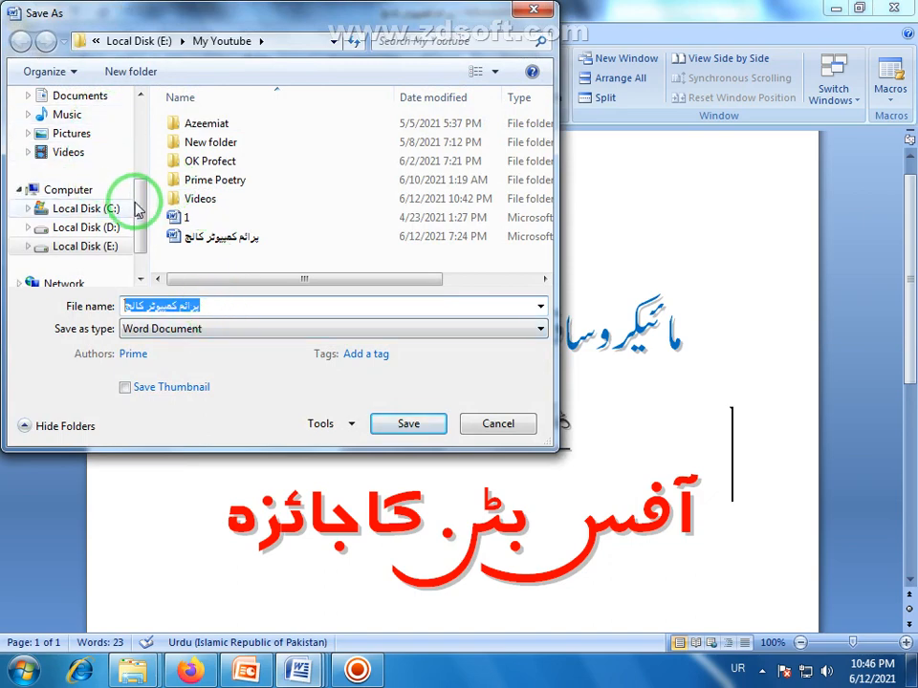
{"action": "left_click_drag", "start_coordinate": [137, 210], "coordinate": [140, 116]}
{"action": "left_click", "coordinate": [69, 153]}
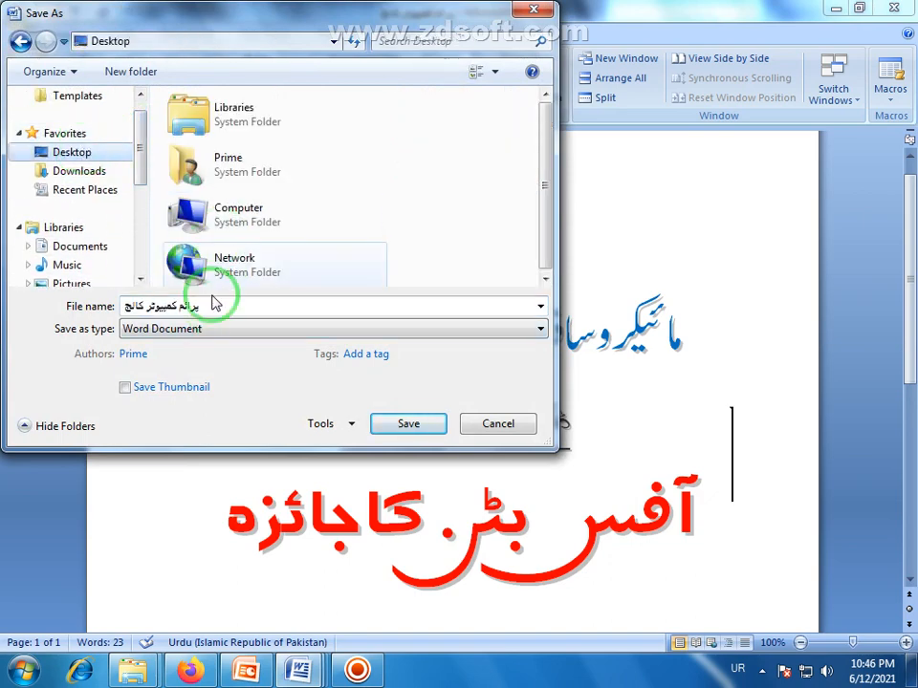
{"action": "left_click", "coordinate": [212, 307]}
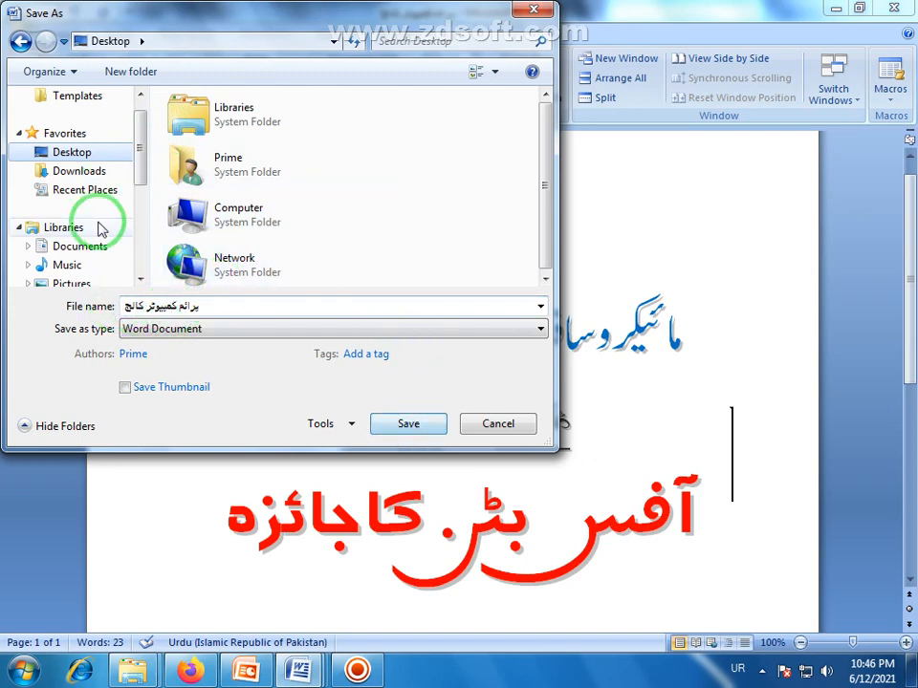
{"action": "left_click", "coordinate": [515, 424]}
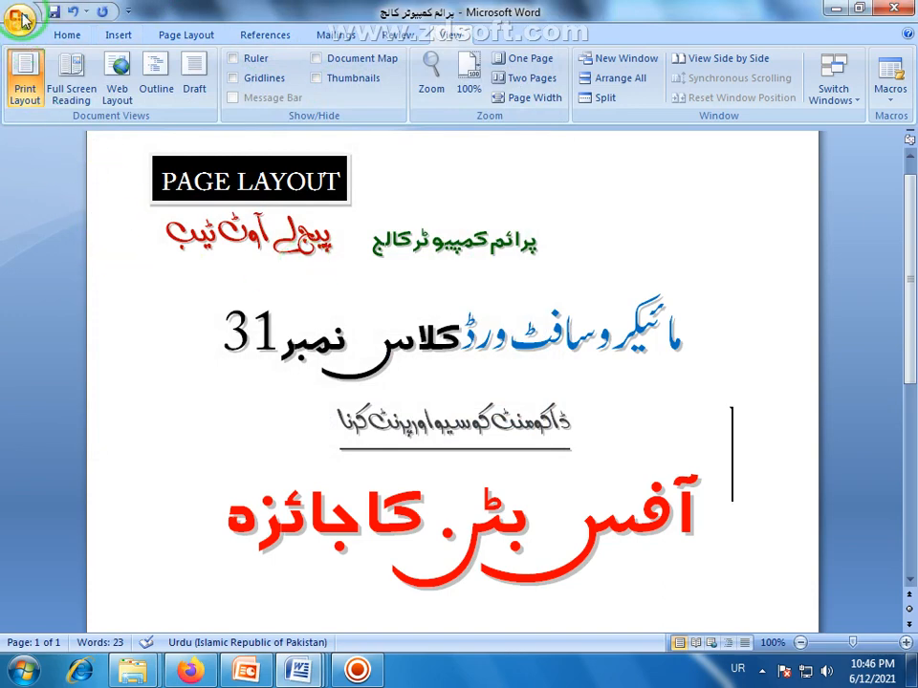
Step: View the available Save As formats, bring up the Save As dialog once more and cancel it
{"action": "left_click", "coordinate": [19, 19]}
{"action": "mouse_move", "coordinate": [60, 211]}
{"action": "mouse_move", "coordinate": [69, 183]}
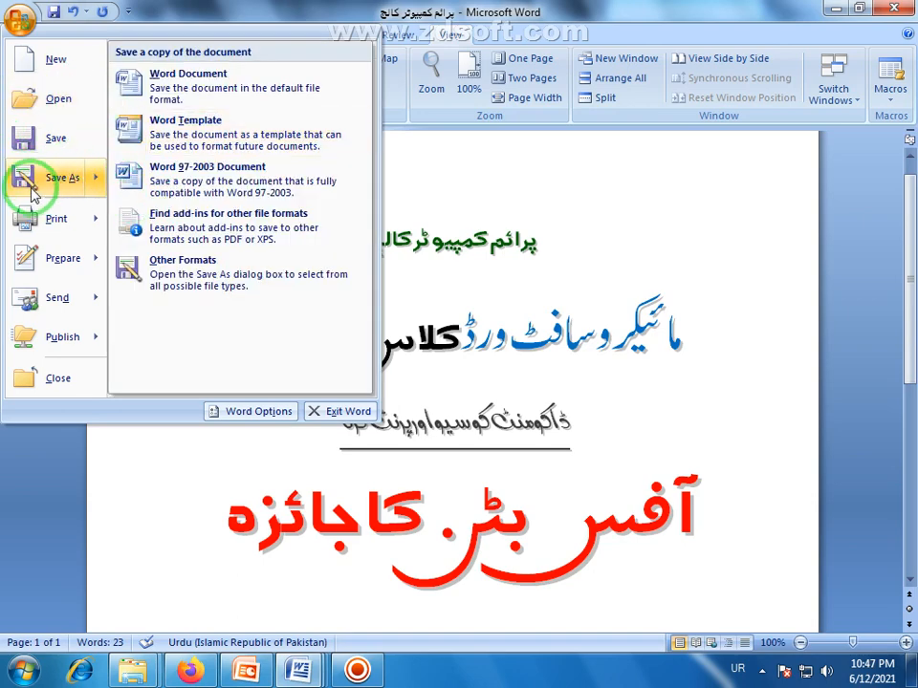
{"action": "left_click", "coordinate": [60, 180]}
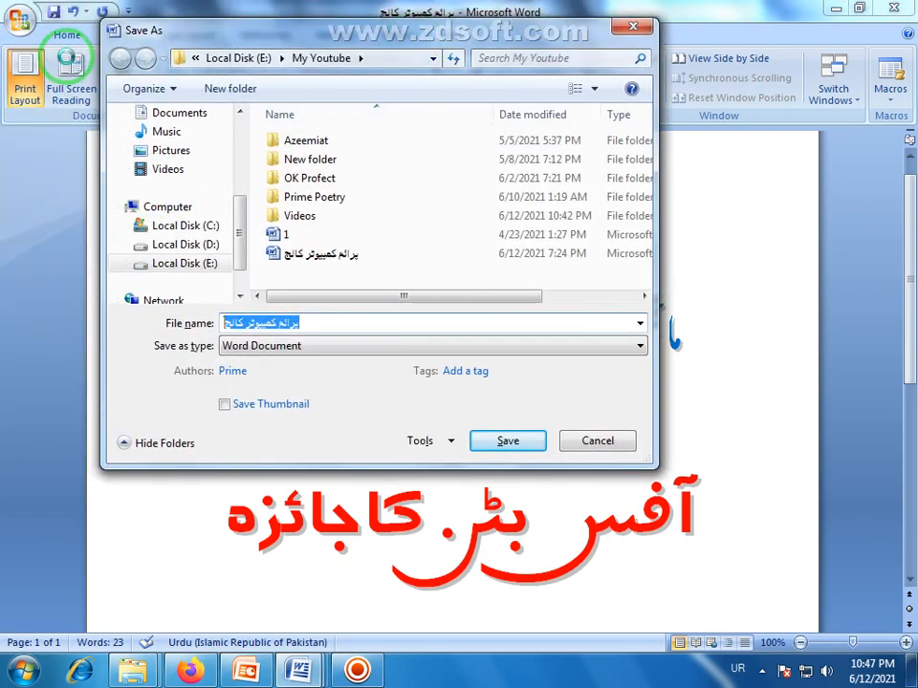
{"action": "left_click", "coordinate": [593, 441]}
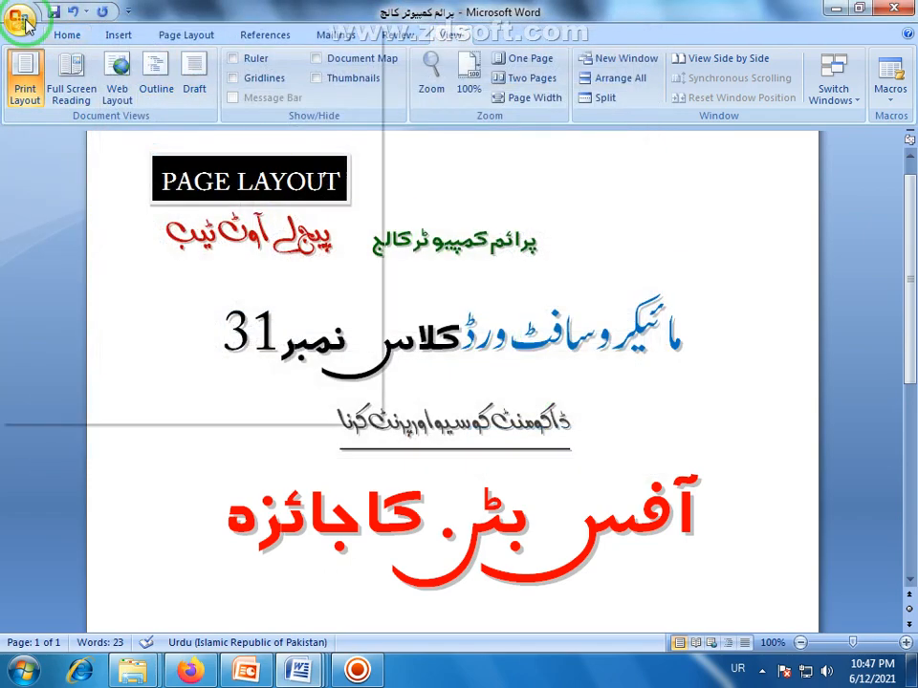
Step: Review the save and print options, view the document in Print Preview and close the preview
{"action": "left_click", "coordinate": [19, 19]}
{"action": "mouse_move", "coordinate": [27, 191]}
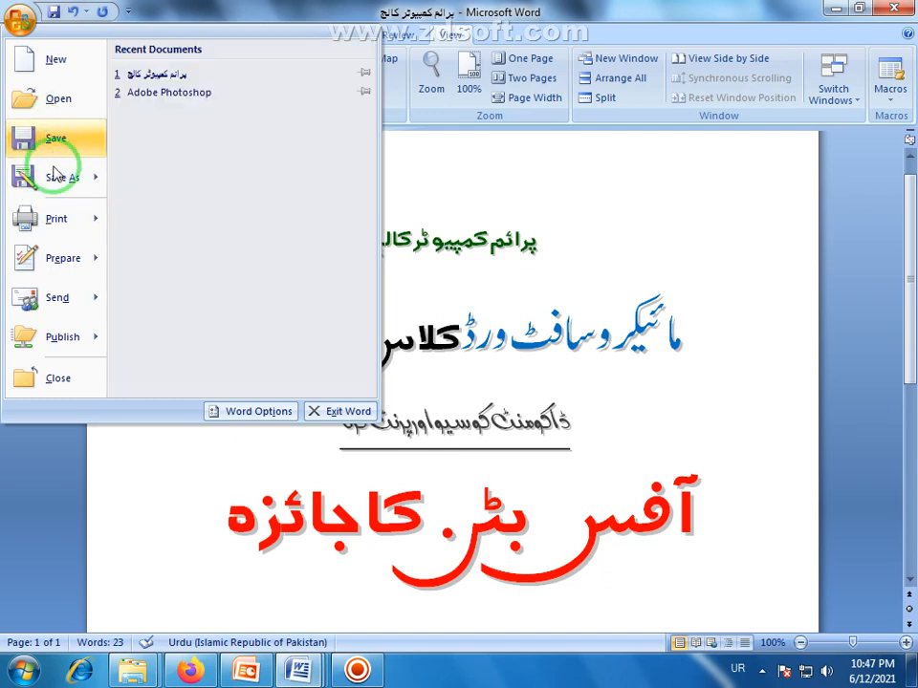
{"action": "mouse_move", "coordinate": [59, 176]}
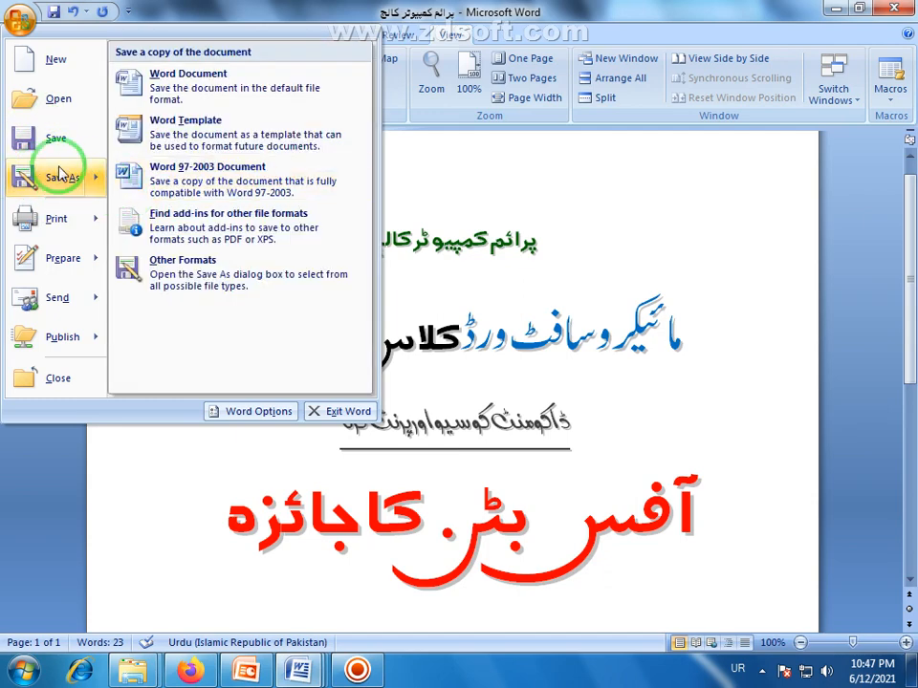
{"action": "mouse_move", "coordinate": [27, 226]}
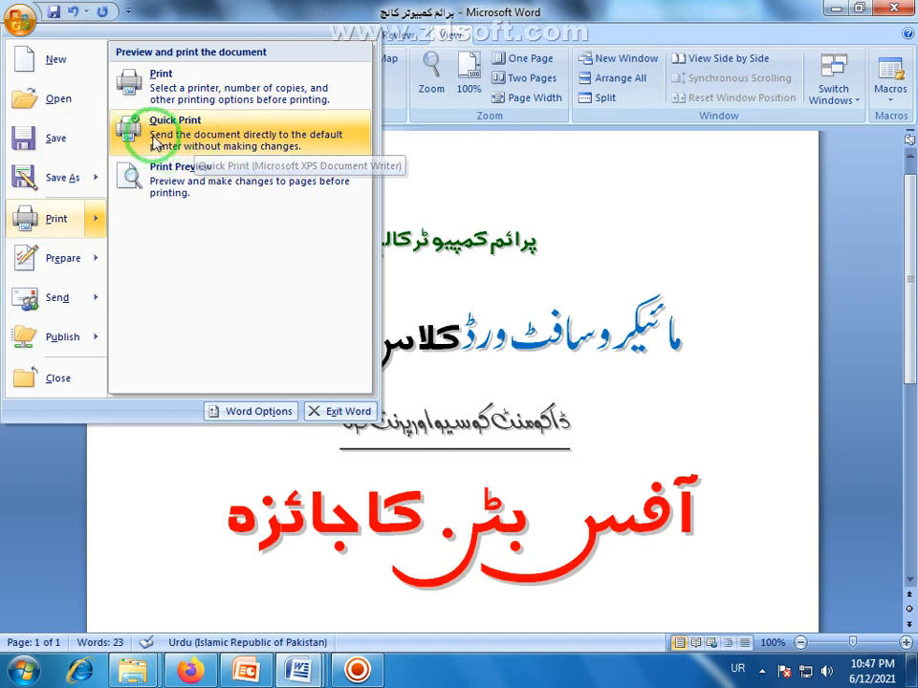
{"action": "left_click", "coordinate": [190, 181]}
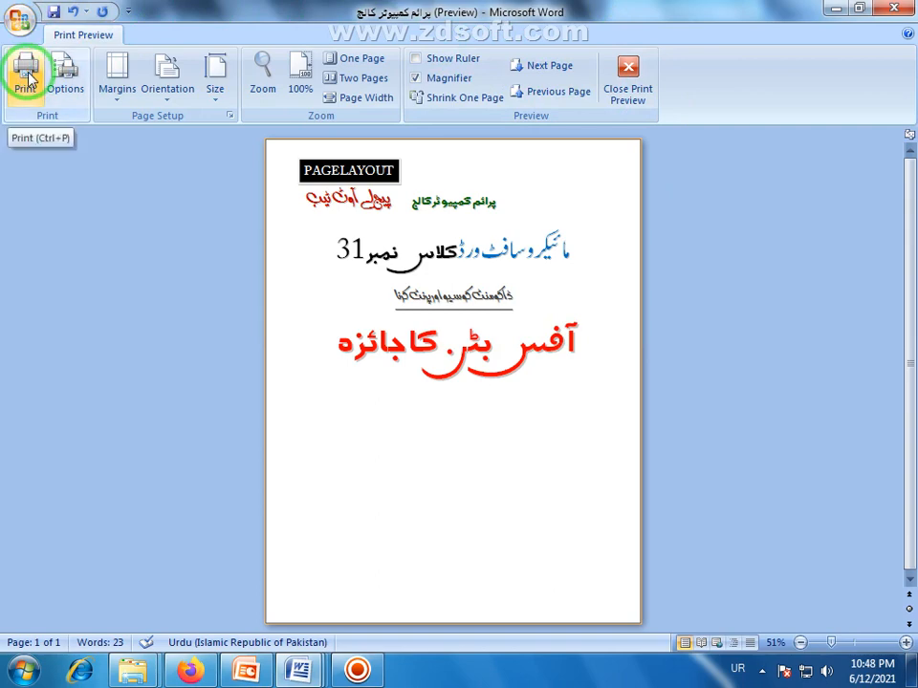
{"action": "left_click", "coordinate": [631, 74]}
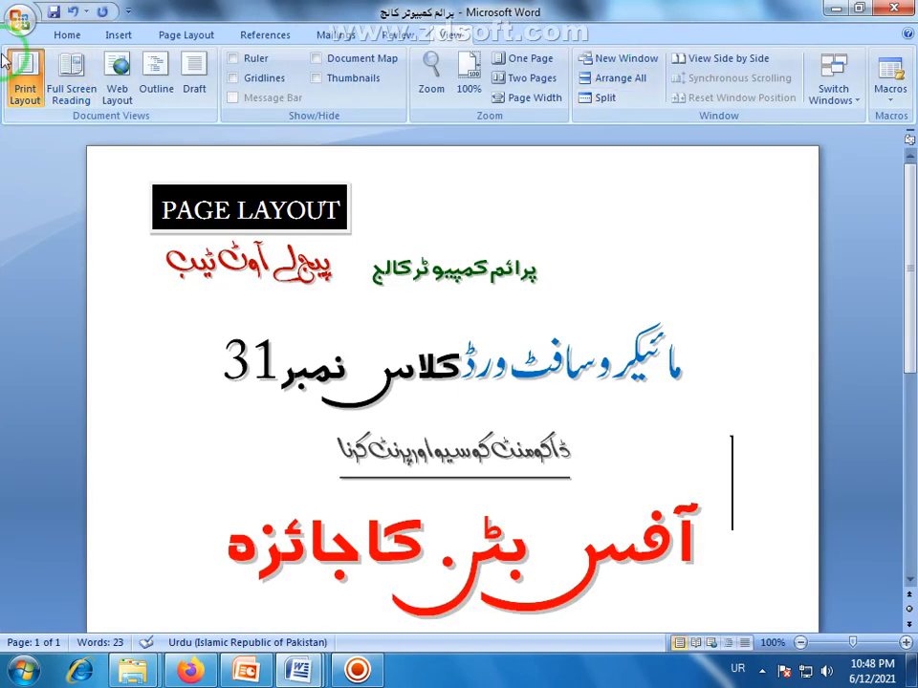
Step: Open the Print dialog for the document and choose Microsoft XPS Document Writer as the printer
{"action": "left_click", "coordinate": [17, 21]}
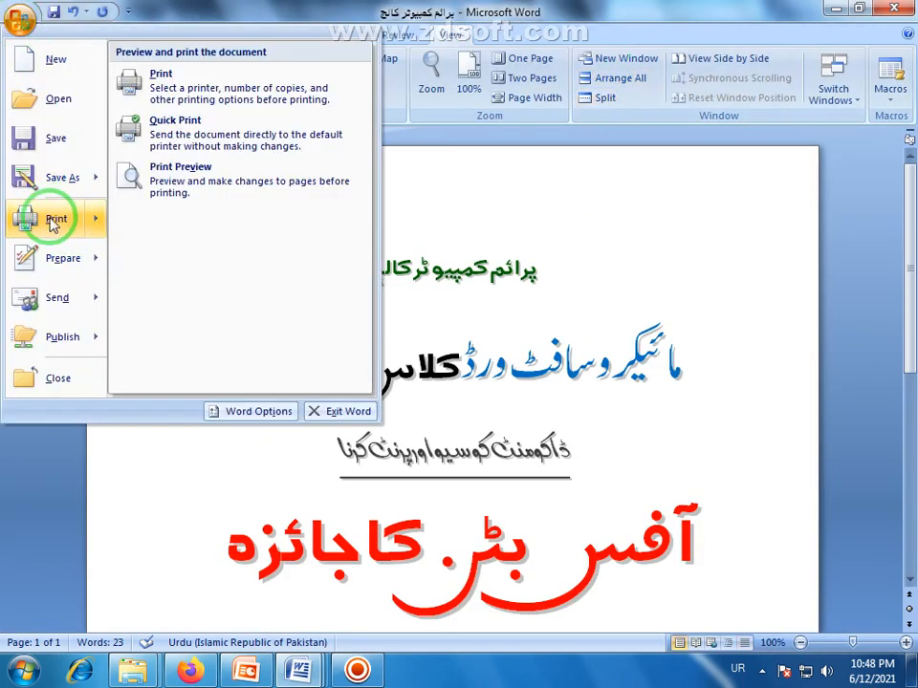
{"action": "left_click", "coordinate": [51, 219]}
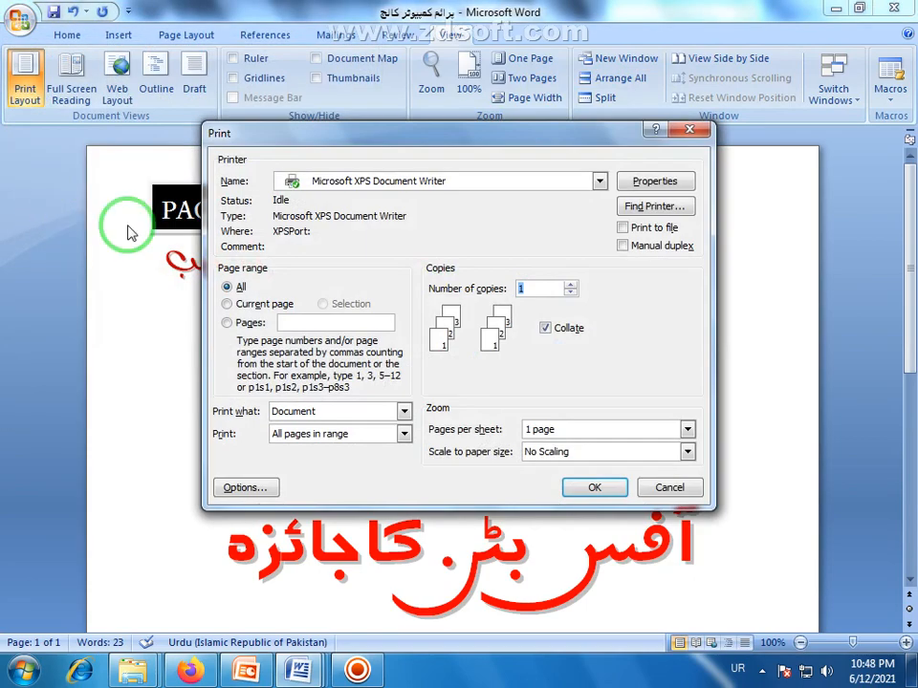
{"action": "left_click_drag", "start_coordinate": [371, 135], "coordinate": [416, 170]}
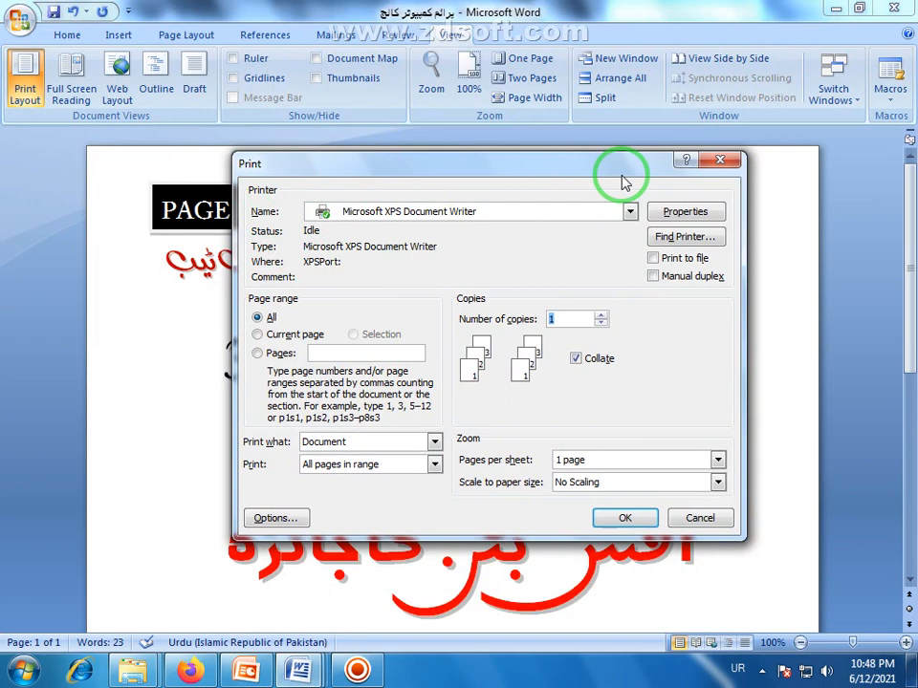
{"action": "left_click_drag", "start_coordinate": [304, 172], "coordinate": [220, 174]}
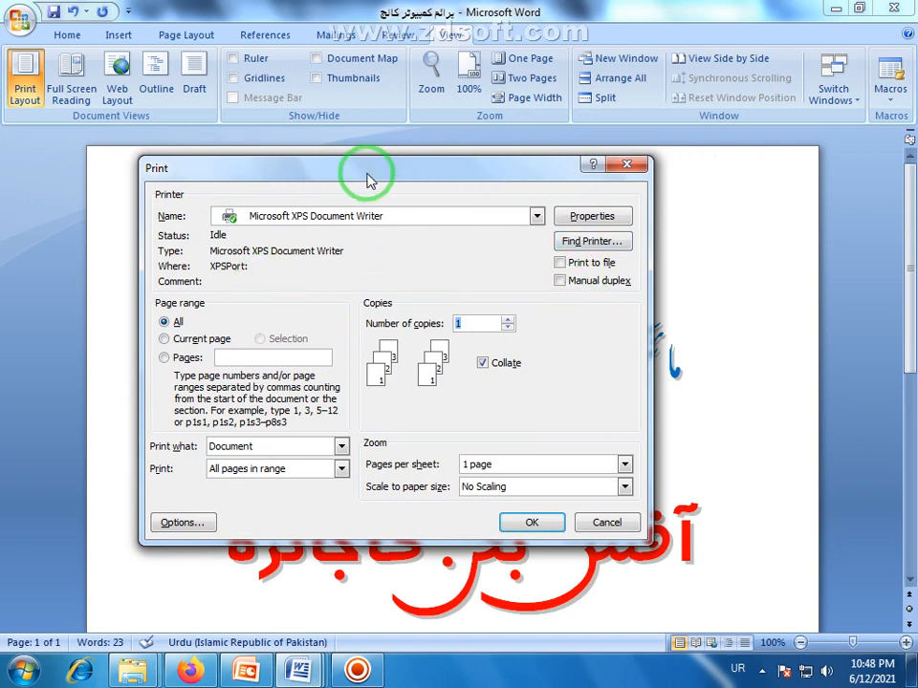
{"action": "left_click_drag", "start_coordinate": [370, 179], "coordinate": [428, 181]}
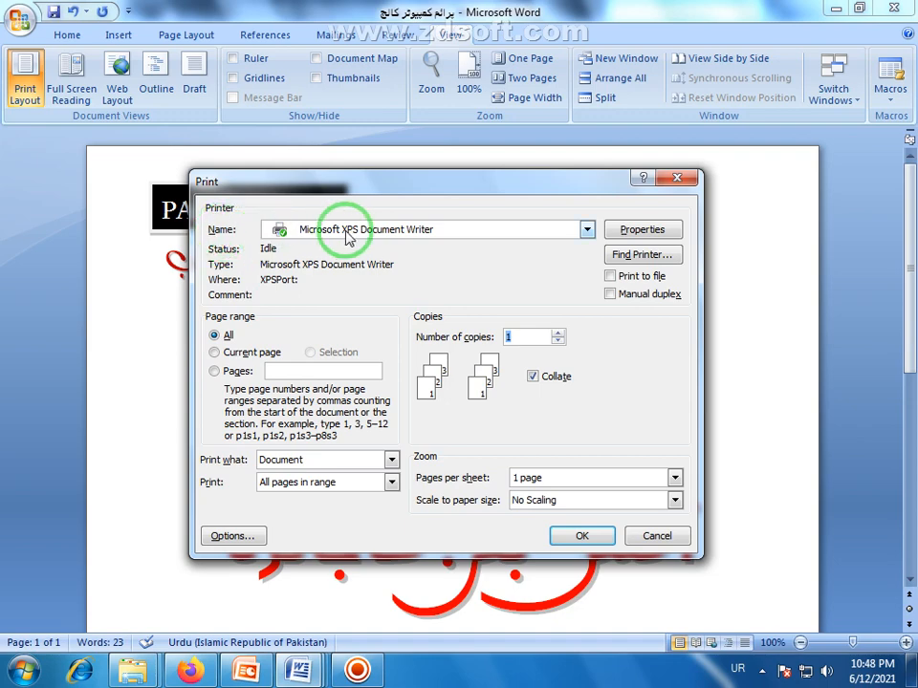
{"action": "left_click", "coordinate": [587, 230]}
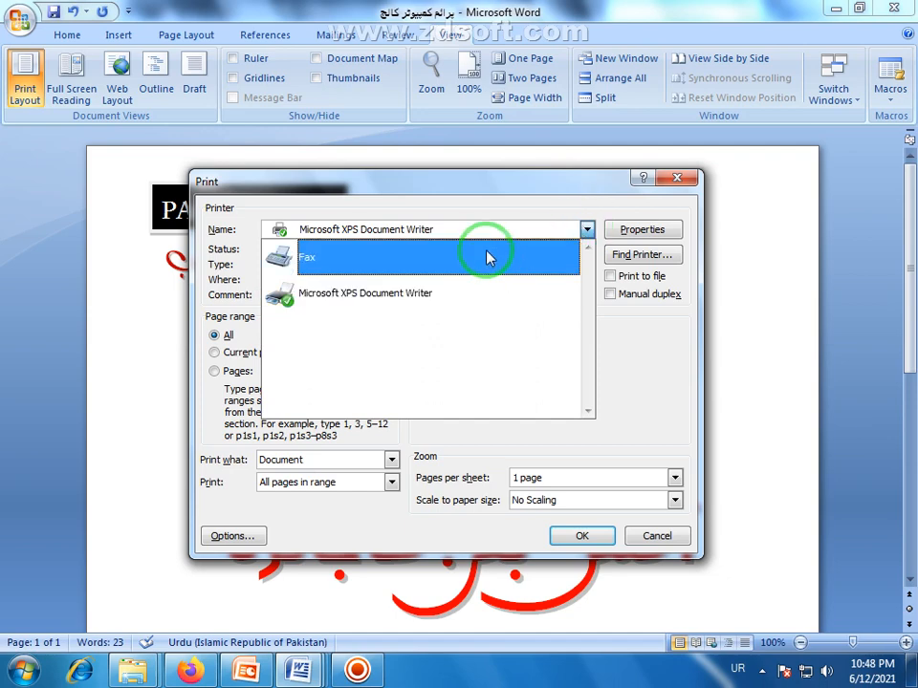
{"action": "left_click", "coordinate": [525, 203]}
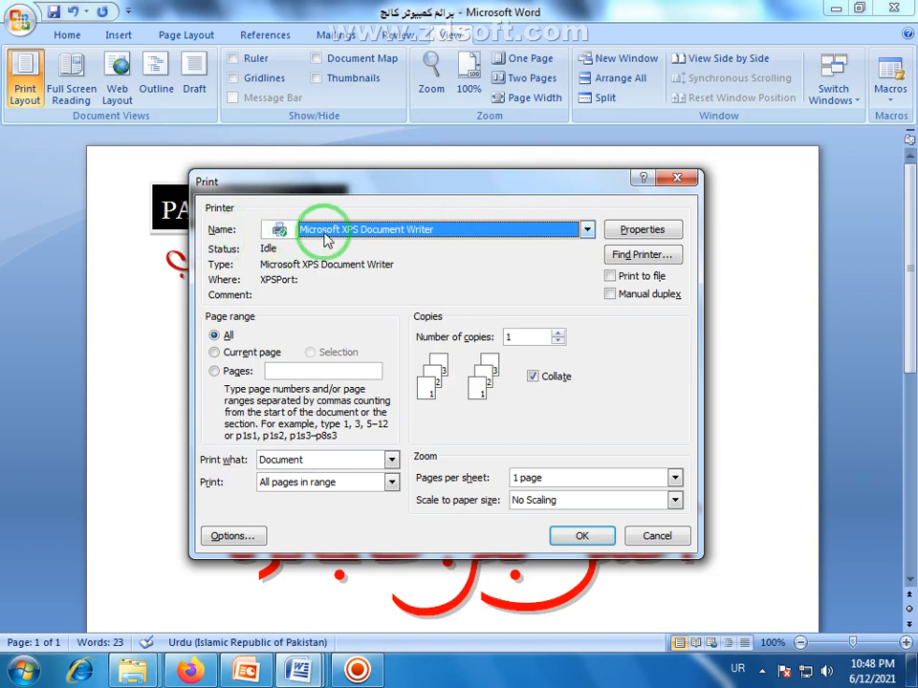
{"action": "left_click", "coordinate": [574, 234]}
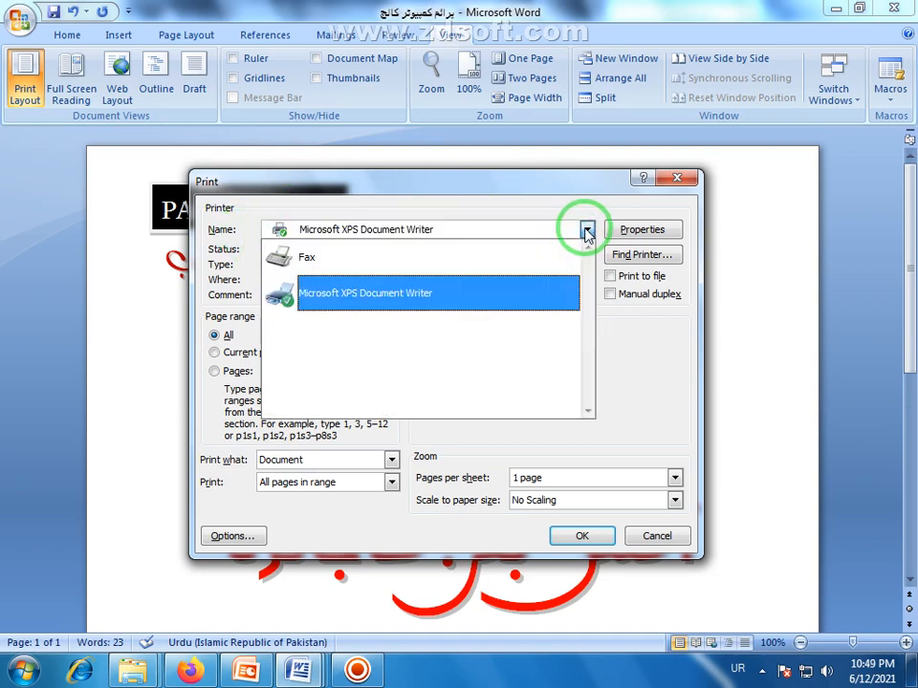
{"action": "left_click", "coordinate": [371, 299]}
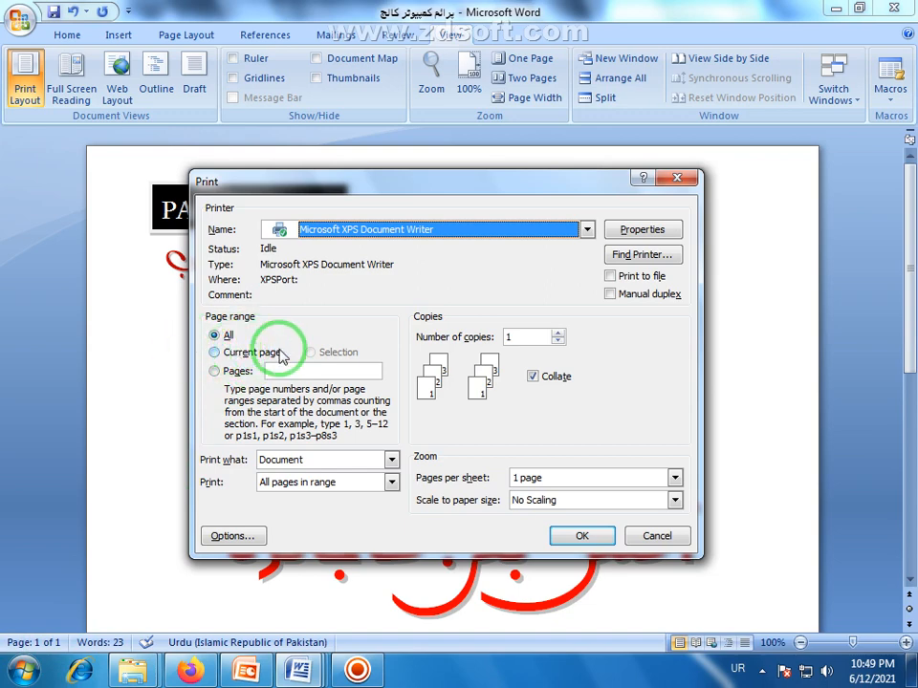
Step: Set the print page range to Current page, and switch it to the Pages option
{"action": "left_click", "coordinate": [228, 354]}
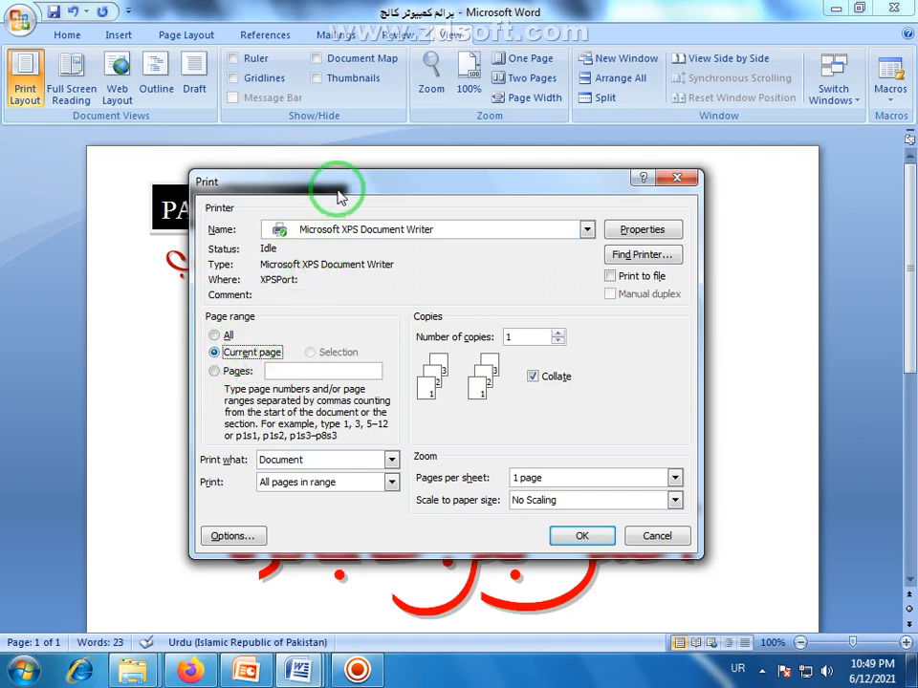
{"action": "left_click_drag", "start_coordinate": [344, 189], "coordinate": [426, 200]}
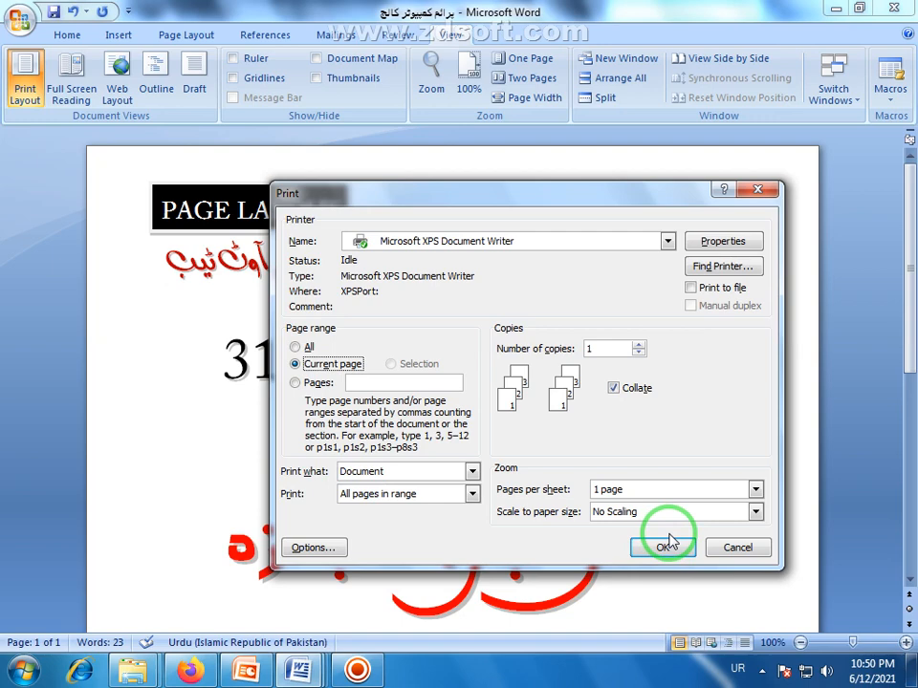
{"action": "left_click", "coordinate": [296, 384]}
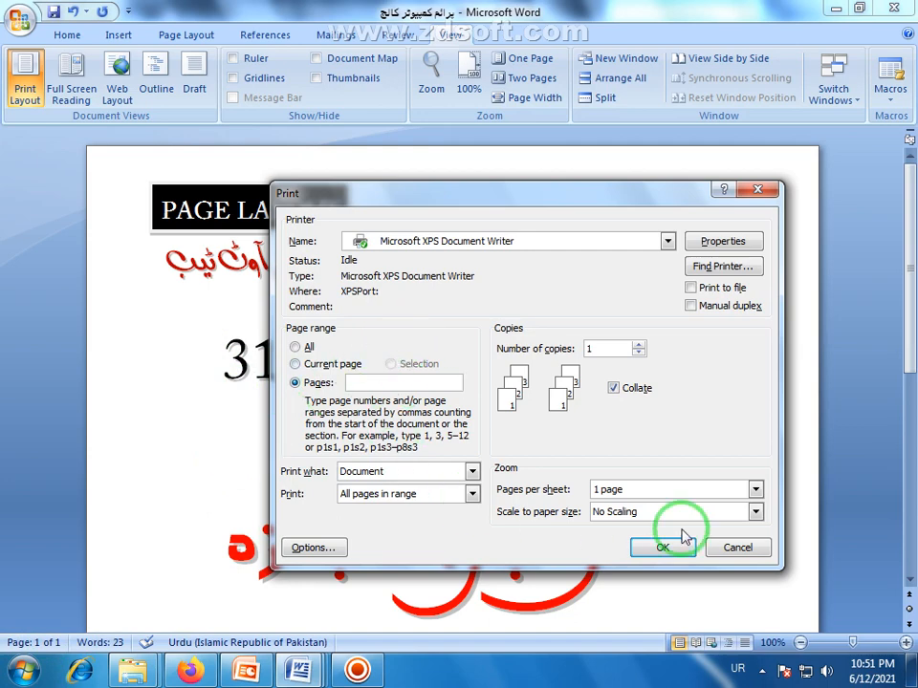
Step: Set the number of copies to 100, return it to 1, and view the pages-per-sheet choices
{"action": "left_click", "coordinate": [638, 345]}
{"action": "left_click_drag", "start_coordinate": [599, 350], "coordinate": [569, 352]}
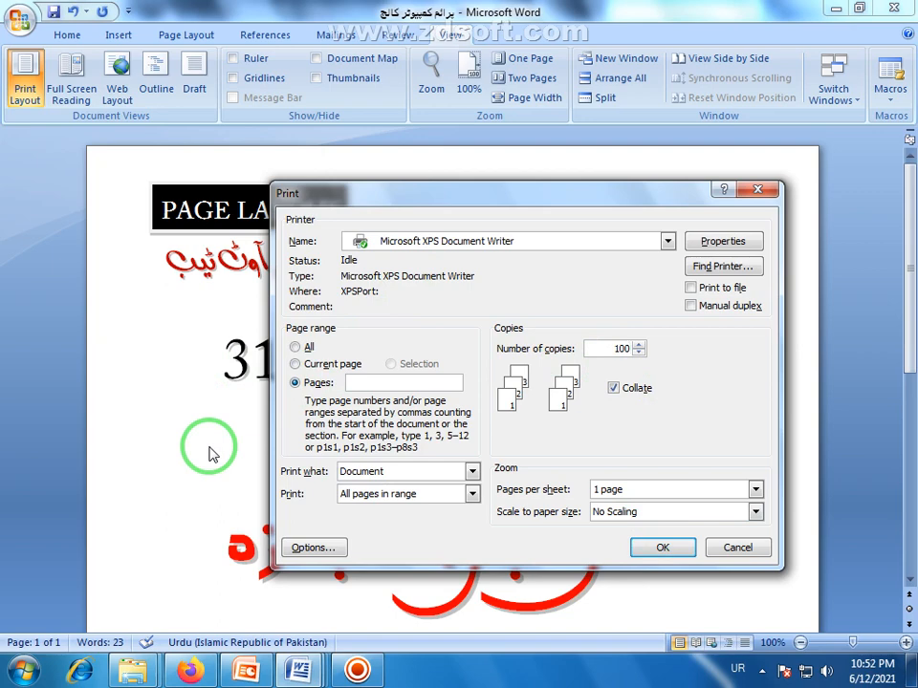
{"action": "left_click", "coordinate": [595, 348]}
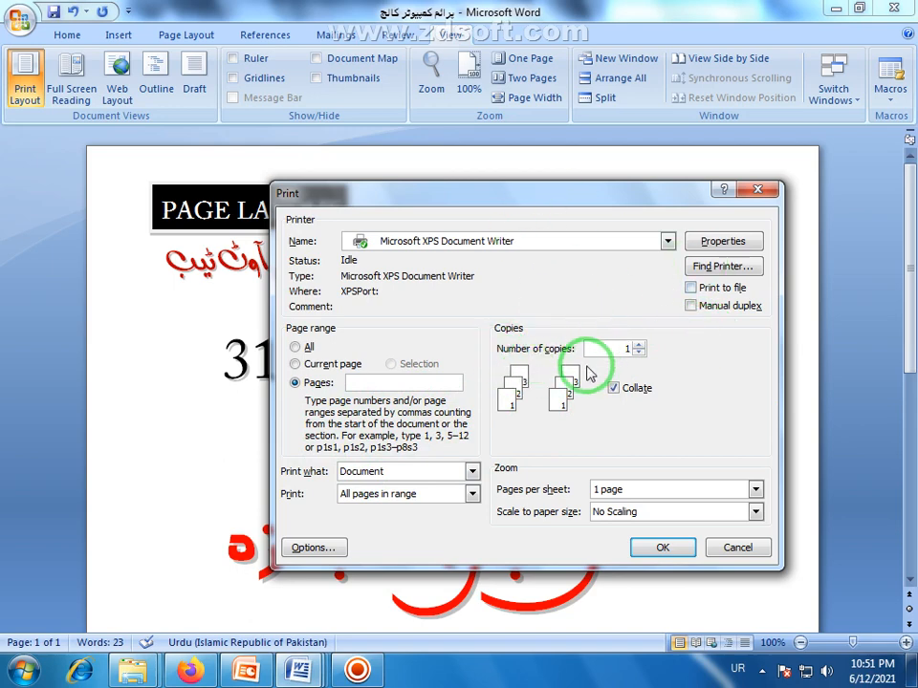
{"action": "left_click", "coordinate": [757, 489]}
{"action": "left_click", "coordinate": [757, 489]}
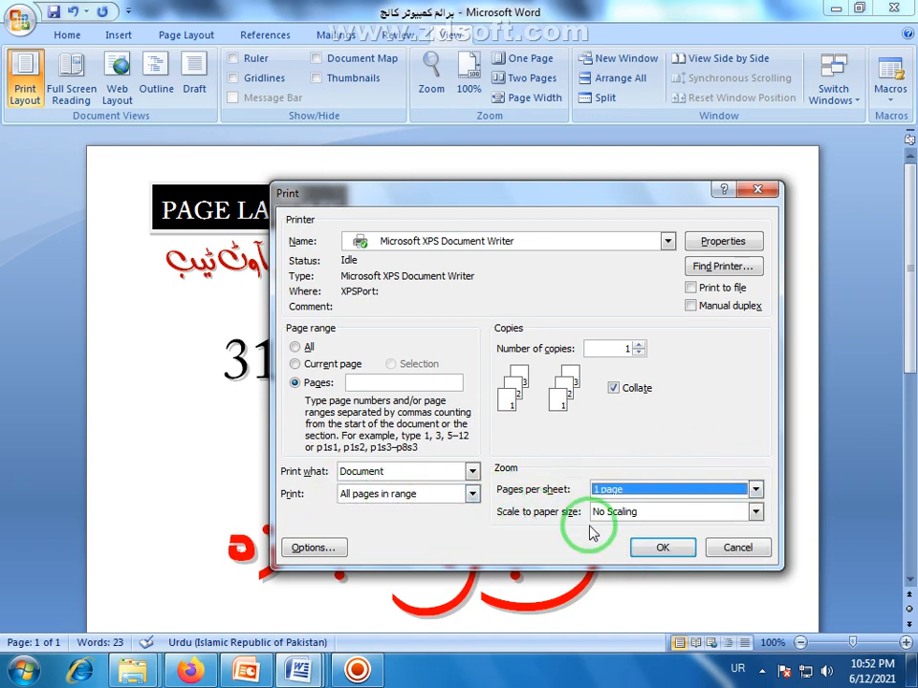
Step: Review the Layout and XPS Documents properties of the XPS printer, and pick Portrait from the orientation choices
{"action": "left_click", "coordinate": [723, 242]}
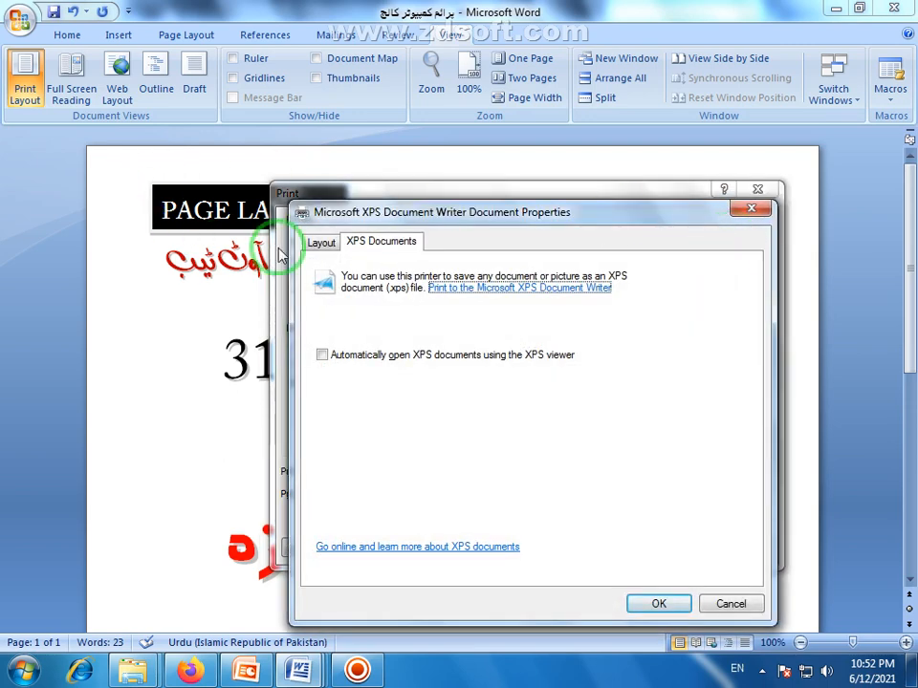
{"action": "left_click", "coordinate": [323, 242]}
{"action": "left_click", "coordinate": [388, 244]}
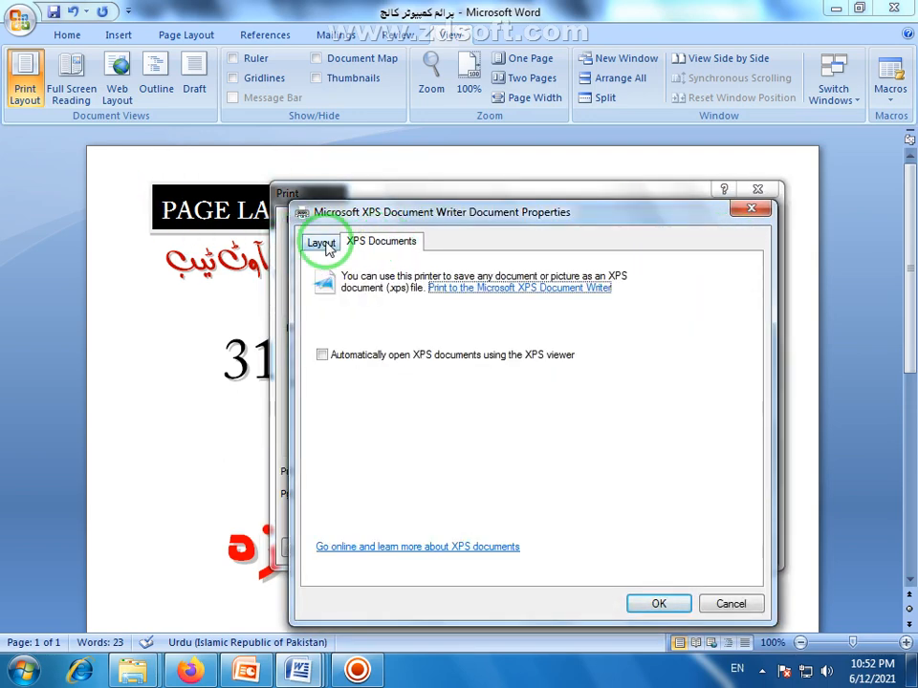
{"action": "left_click", "coordinate": [322, 243]}
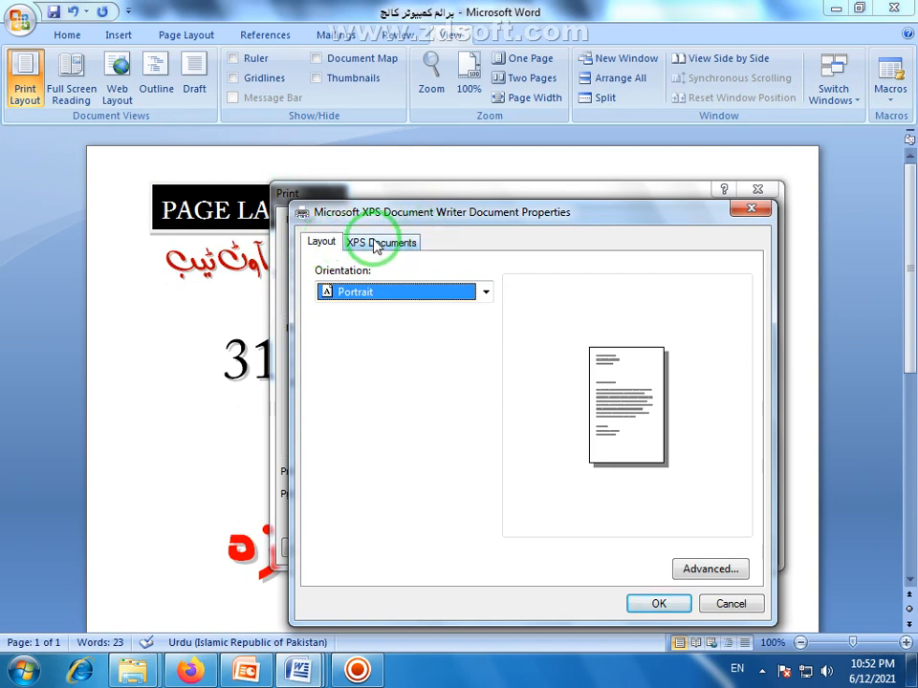
{"action": "left_click", "coordinate": [327, 245]}
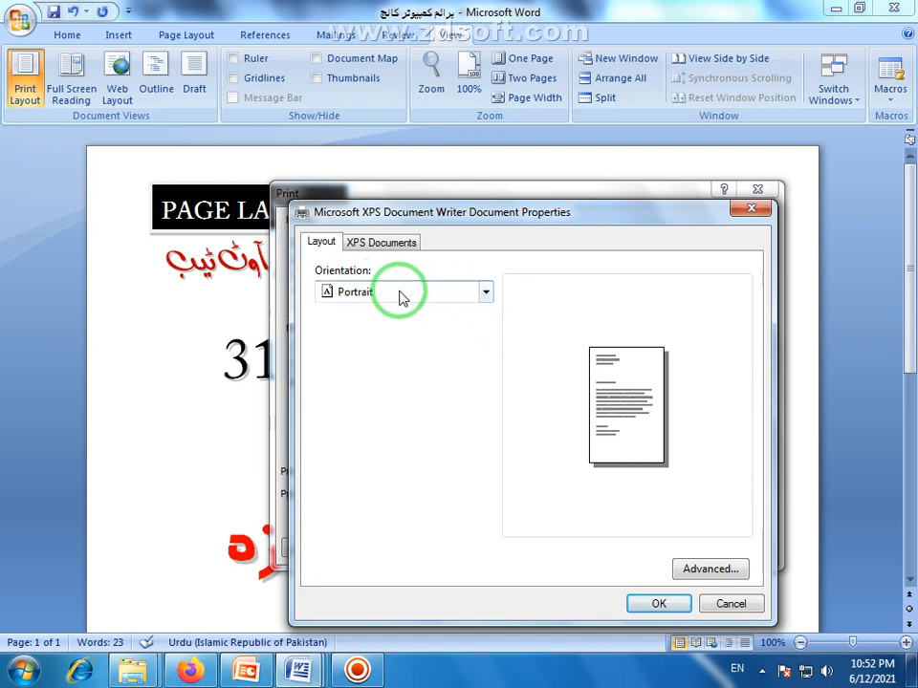
{"action": "left_click", "coordinate": [486, 291]}
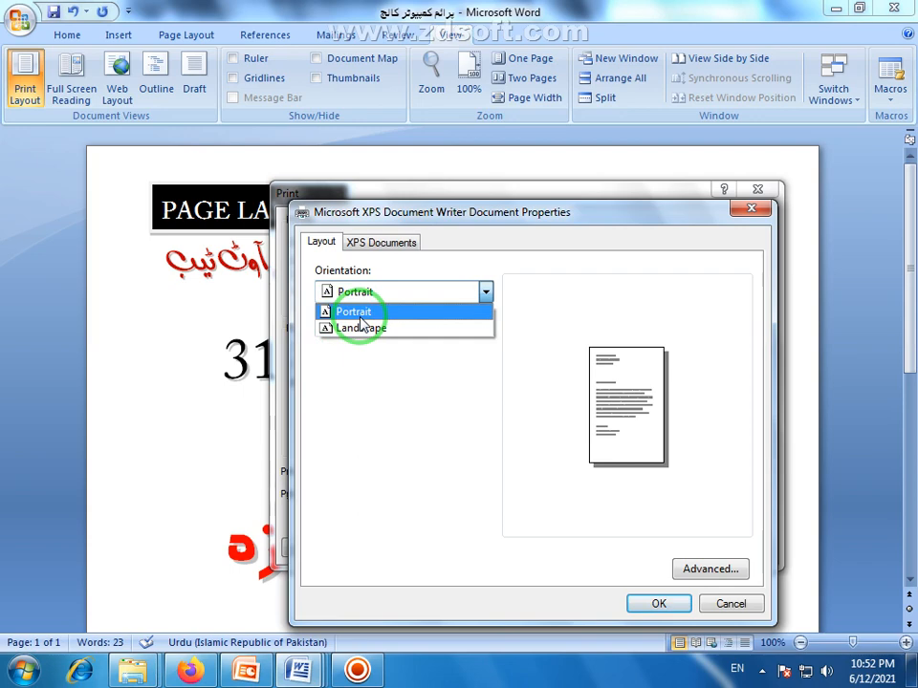
{"action": "left_click", "coordinate": [325, 312]}
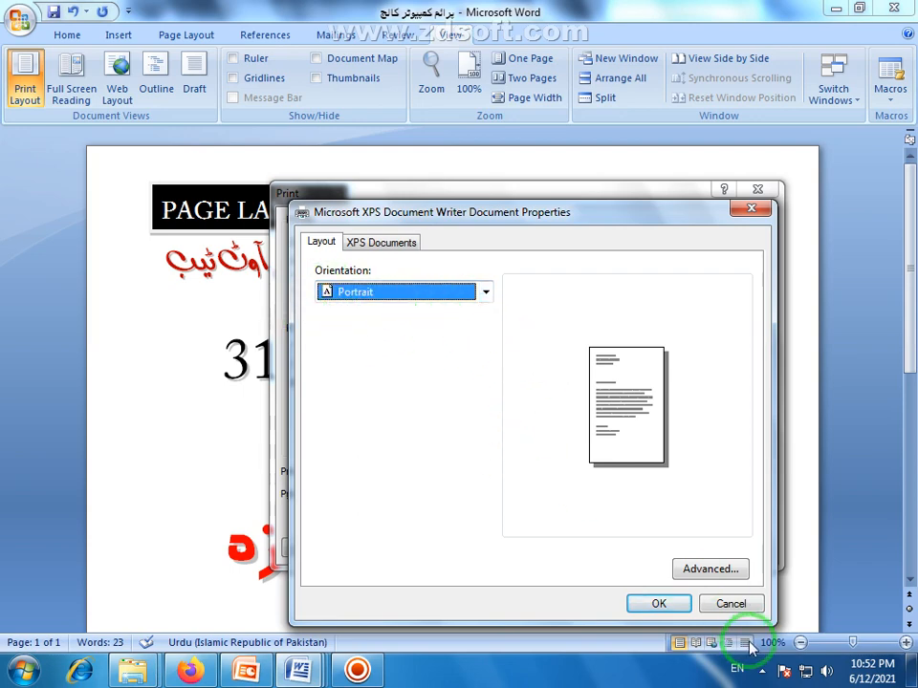
Step: View the paper size choices in the printer's advanced options, and cancel both the advanced options and the printer properties
{"action": "left_click", "coordinate": [713, 573]}
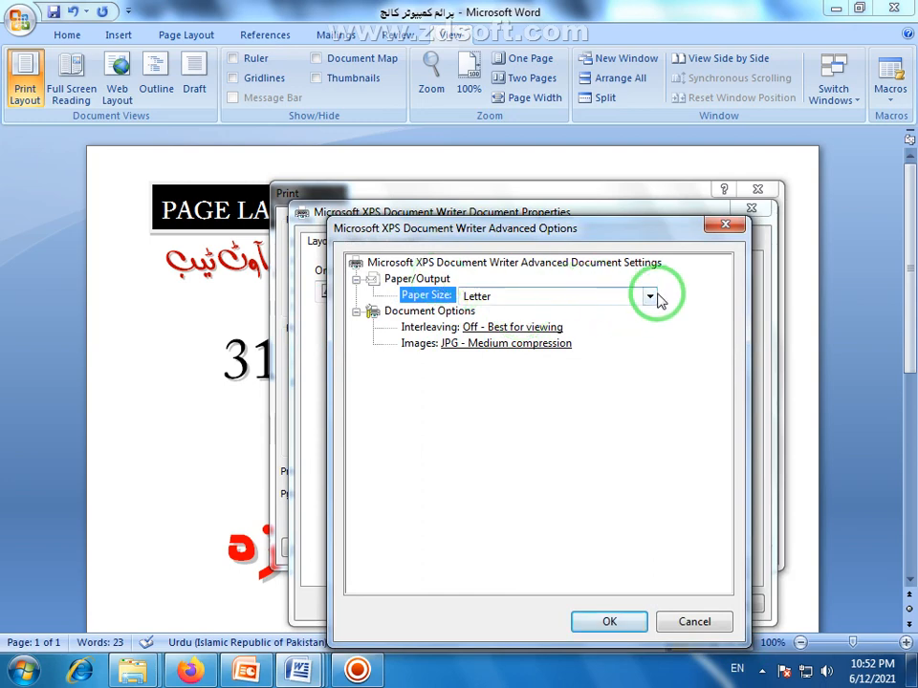
{"action": "left_click", "coordinate": [658, 300]}
{"action": "left_click", "coordinate": [699, 424]}
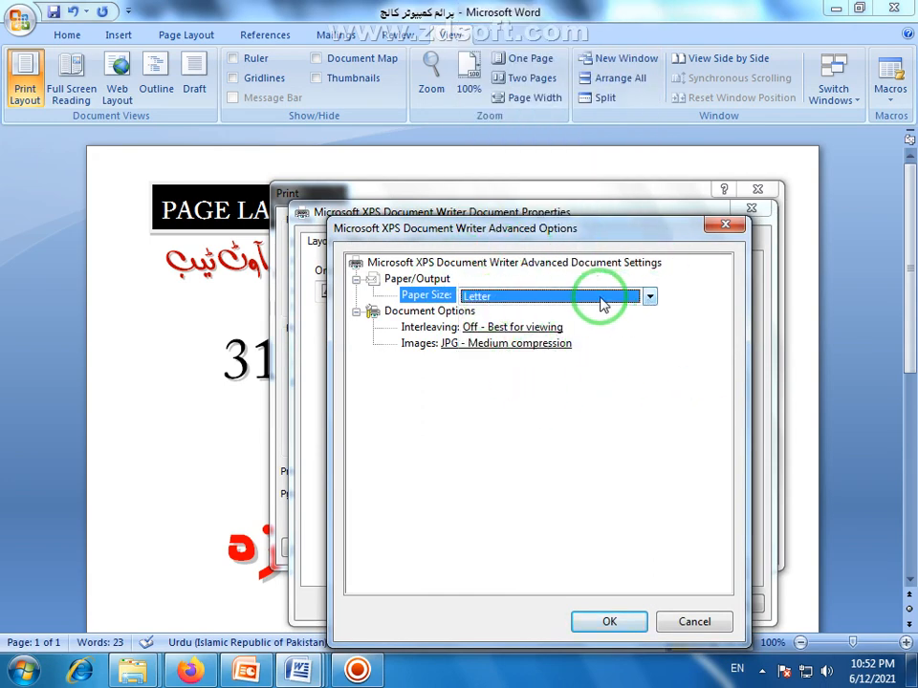
{"action": "left_click", "coordinate": [692, 621]}
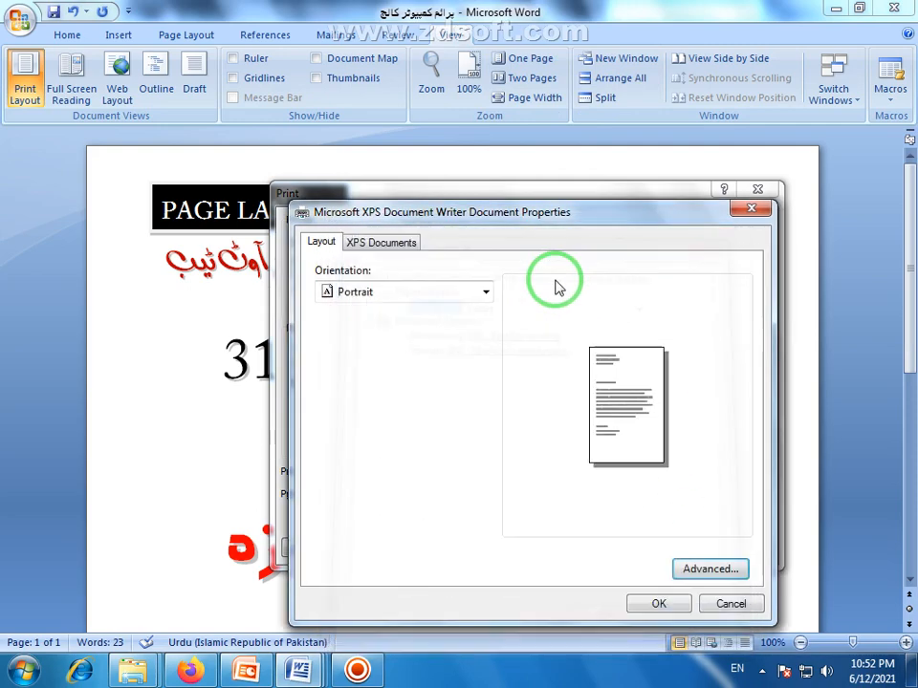
{"action": "left_click", "coordinate": [731, 605]}
Step: Set the print page range to Current page, and cancel the Print dialog without printing
{"action": "left_click_drag", "start_coordinate": [465, 195], "coordinate": [372, 161]}
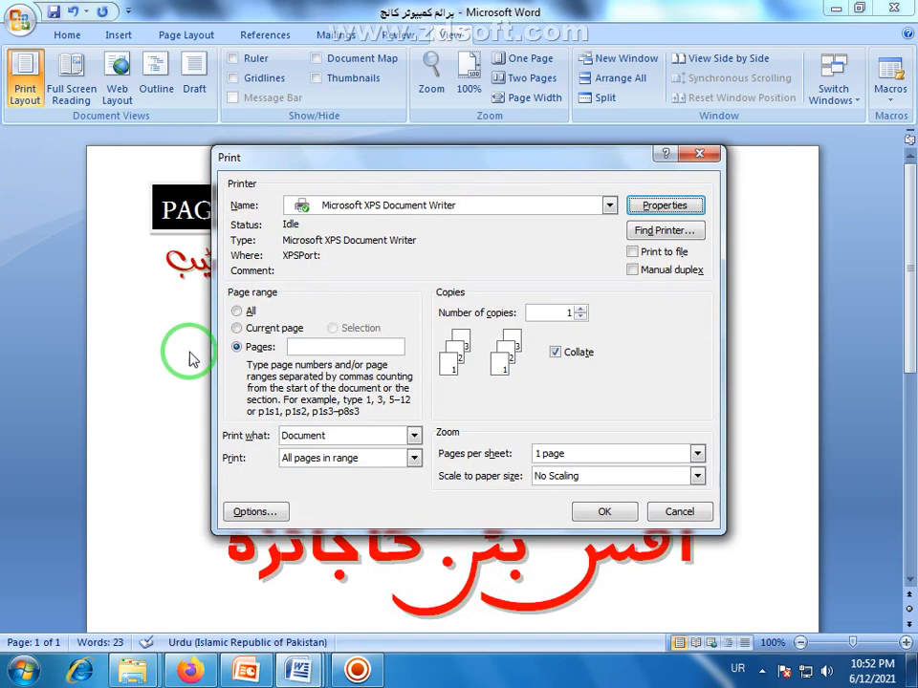
{"action": "left_click", "coordinate": [237, 329]}
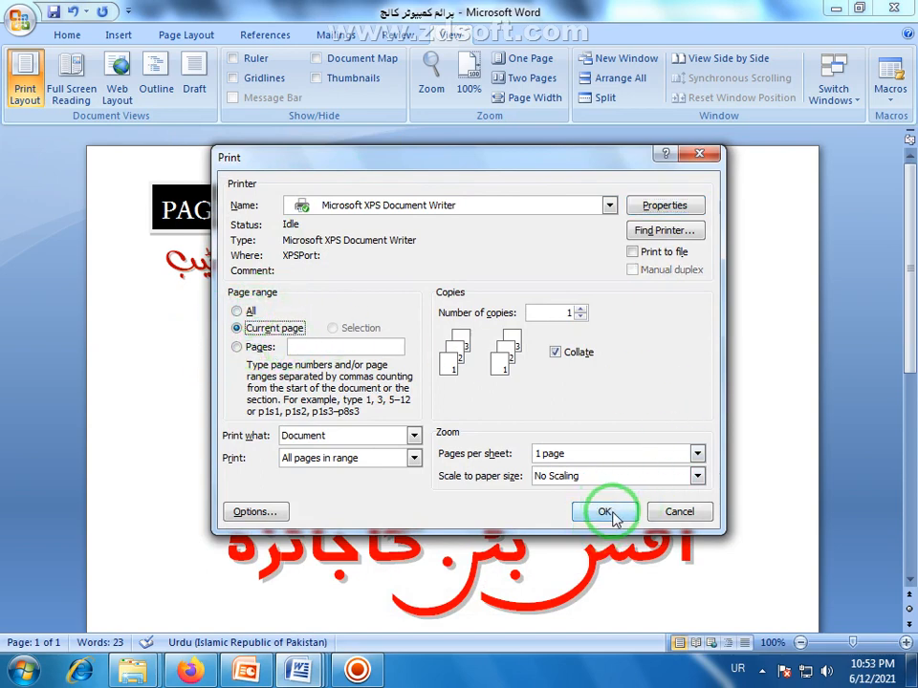
{"action": "left_click", "coordinate": [683, 513]}
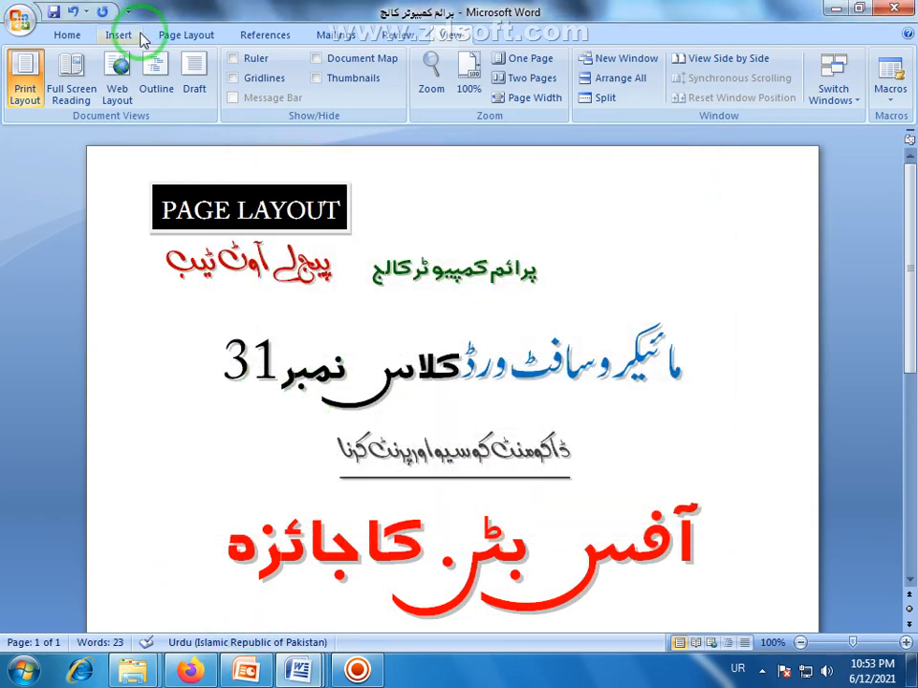
Step: Review the Save As, Print and Prepare commands, show the document's properties and close them
{"action": "scroll", "coordinate": [721, 426], "scroll_direction": "down", "scroll_amount": 5}
{"action": "scroll", "coordinate": [717, 426], "scroll_direction": "up", "scroll_amount": 5}
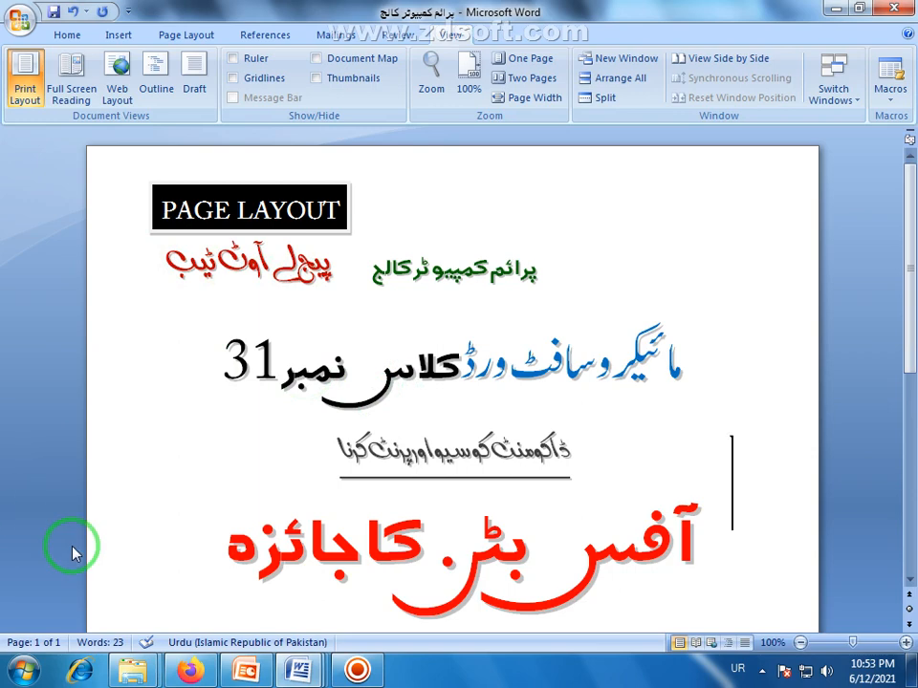
{"action": "left_click", "coordinate": [19, 25]}
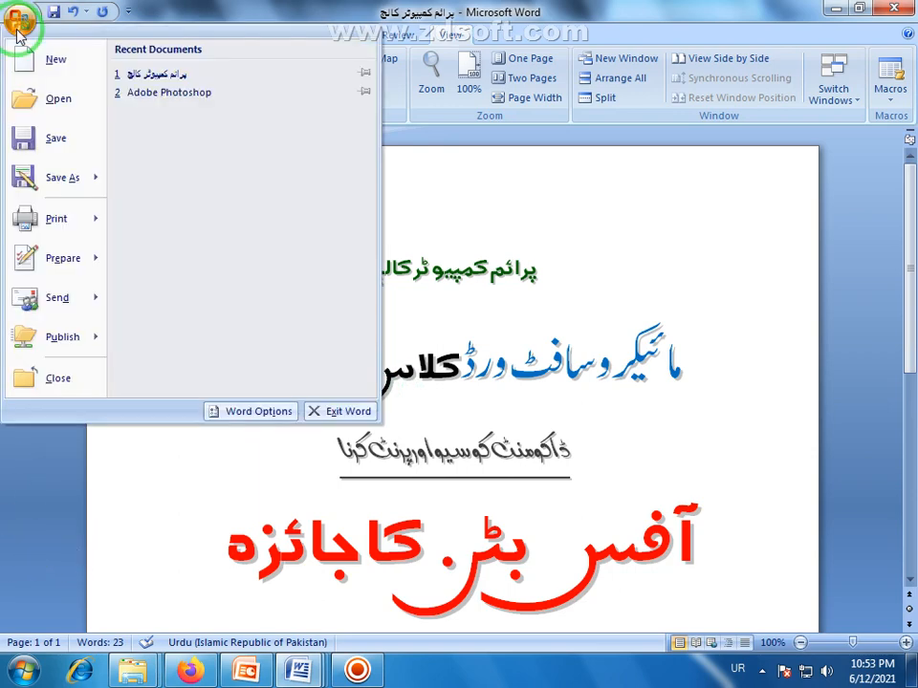
{"action": "mouse_move", "coordinate": [57, 178]}
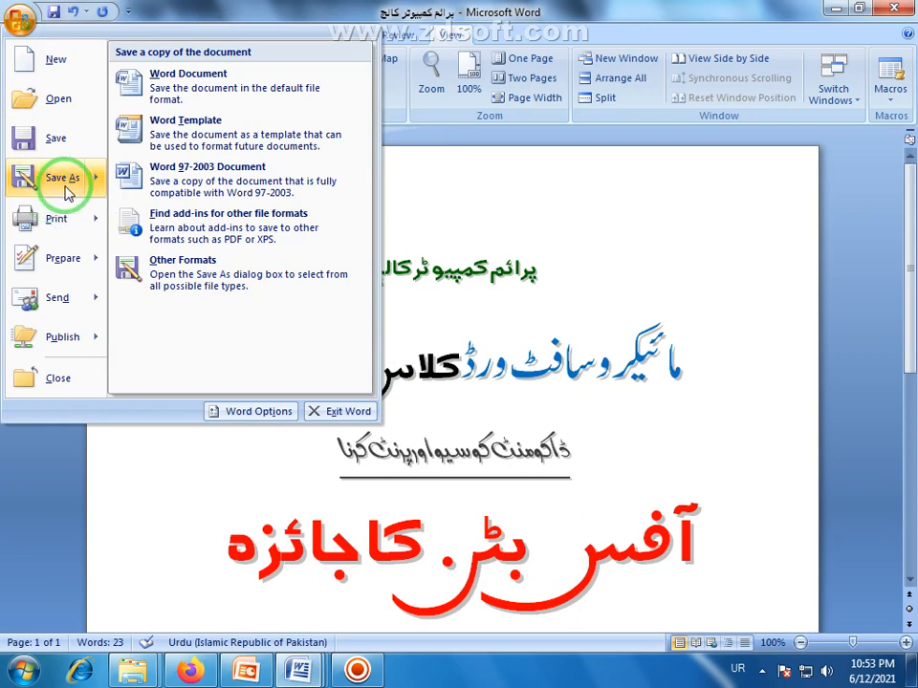
{"action": "mouse_move", "coordinate": [60, 219]}
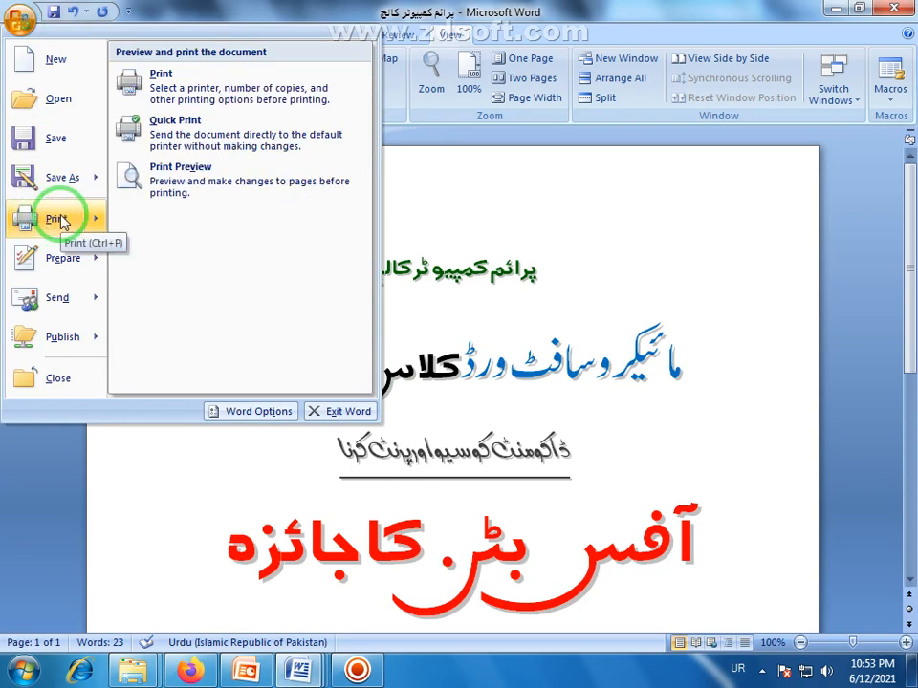
{"action": "mouse_move", "coordinate": [71, 258]}
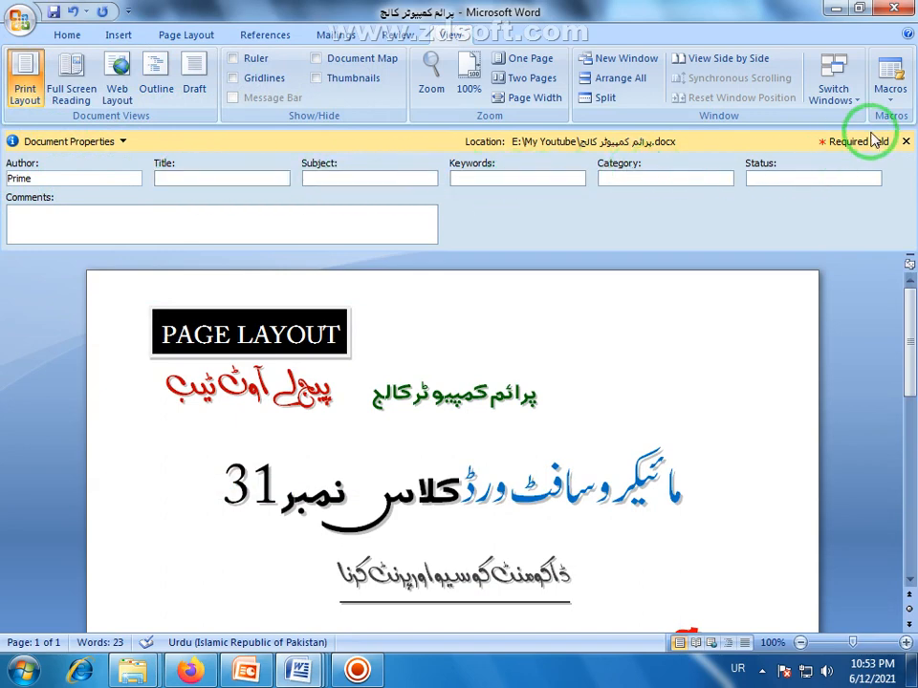
{"action": "left_click", "coordinate": [905, 141]}
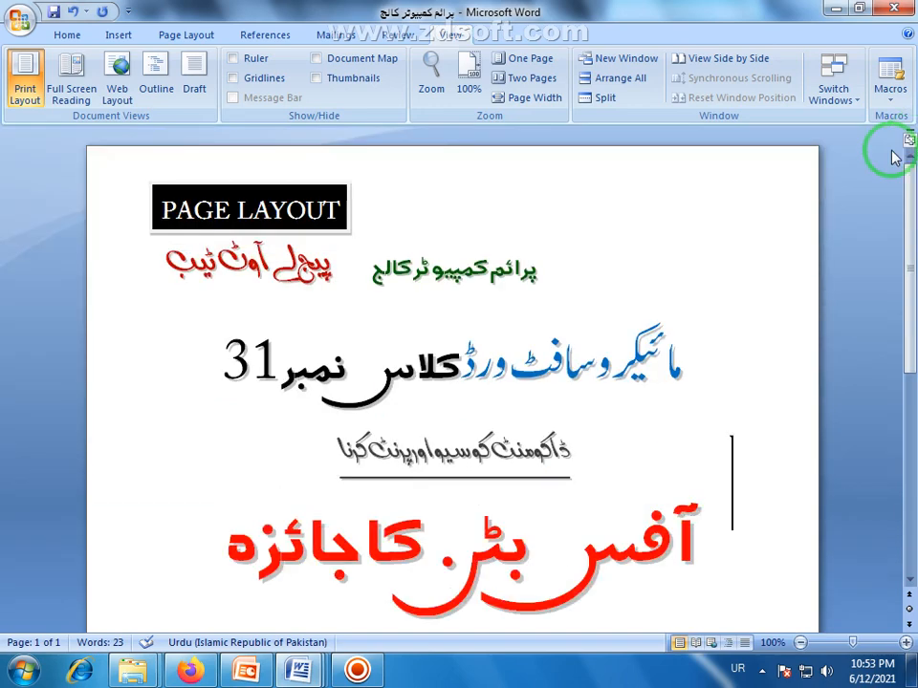
Step: Review the Send and Publish commands available for the document
{"action": "left_click", "coordinate": [20, 21]}
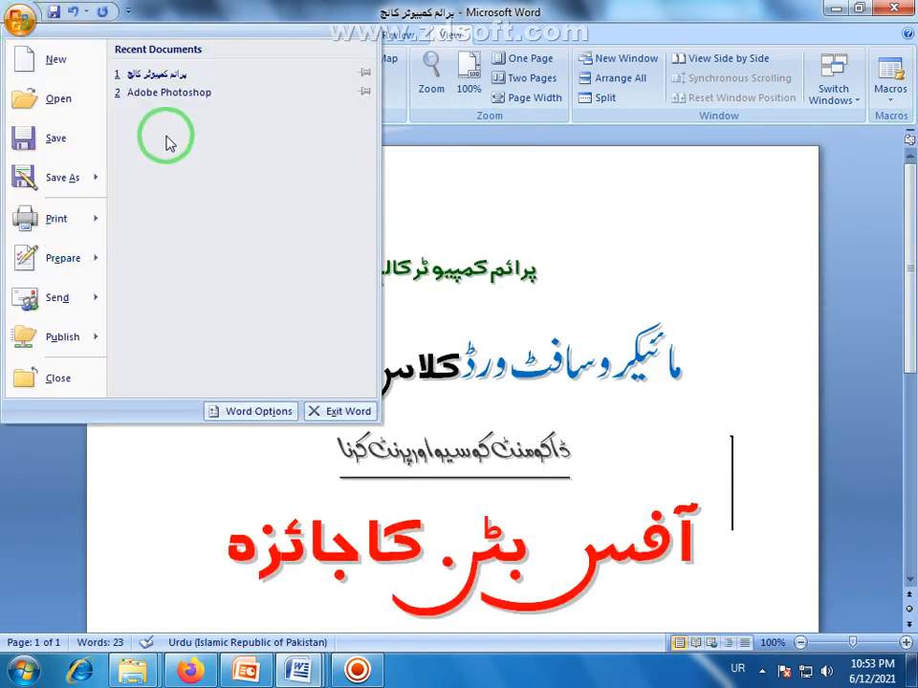
{"action": "mouse_move", "coordinate": [67, 306]}
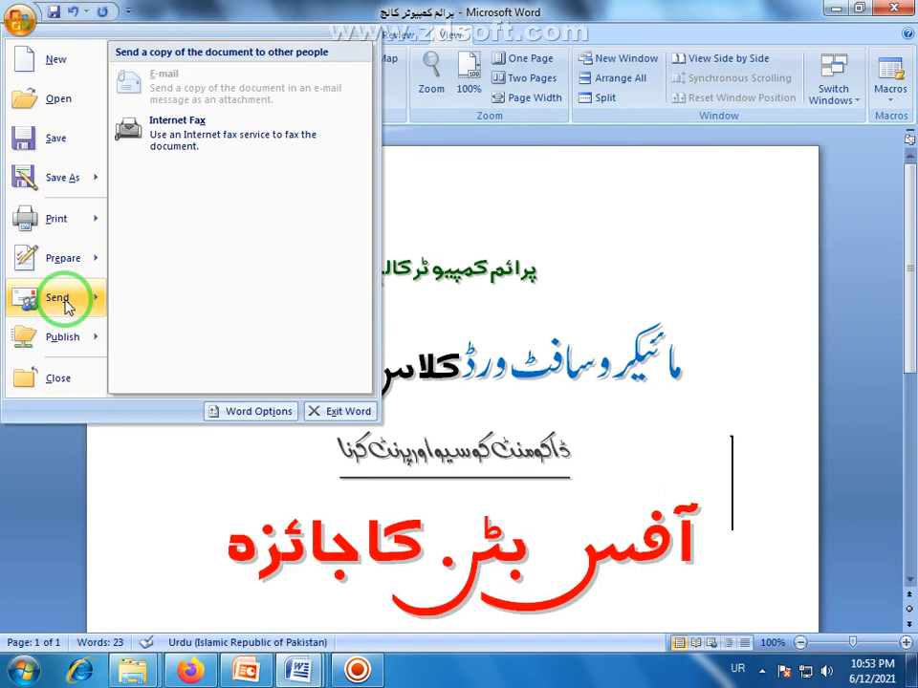
{"action": "mouse_move", "coordinate": [77, 345]}
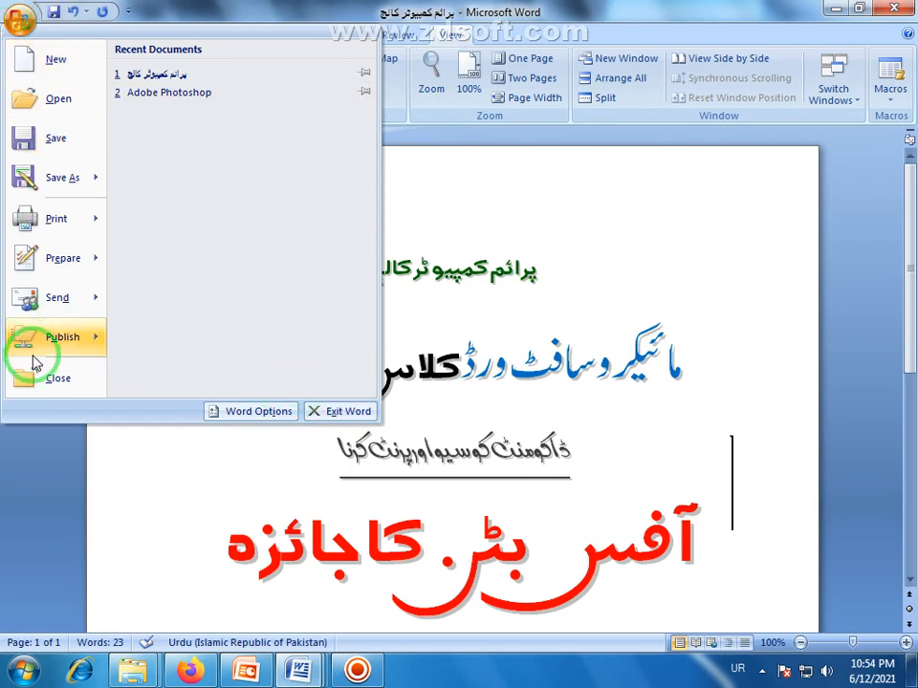
Step: Examine the Popular, Display, Proofing, Save and Advanced settings in Word Options, and close the dialog
{"action": "left_click", "coordinate": [260, 411]}
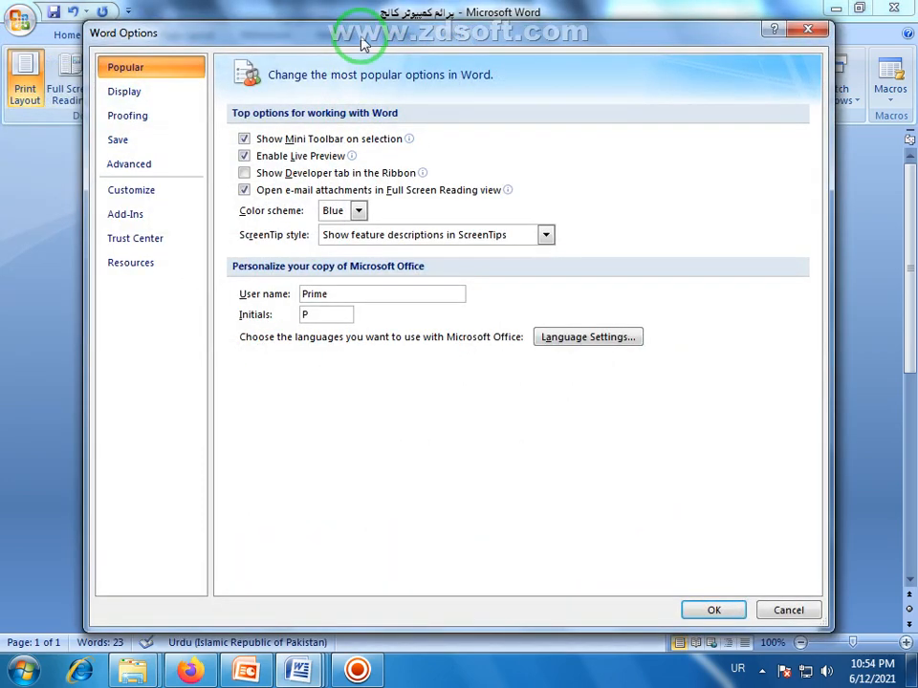
{"action": "left_click_drag", "start_coordinate": [363, 43], "coordinate": [361, 63]}
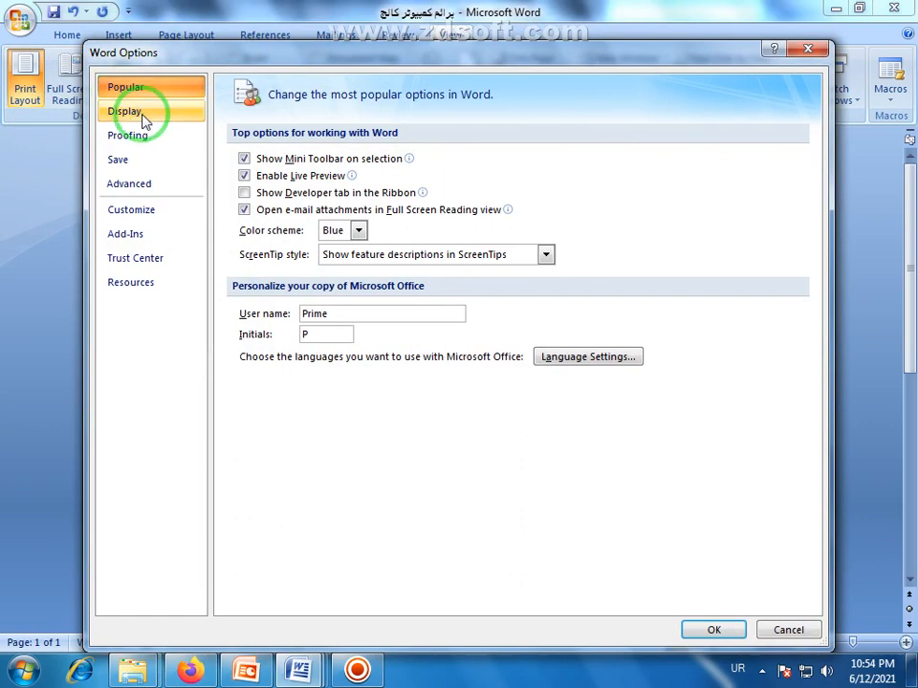
{"action": "left_click_drag", "start_coordinate": [222, 52], "coordinate": [203, 43]}
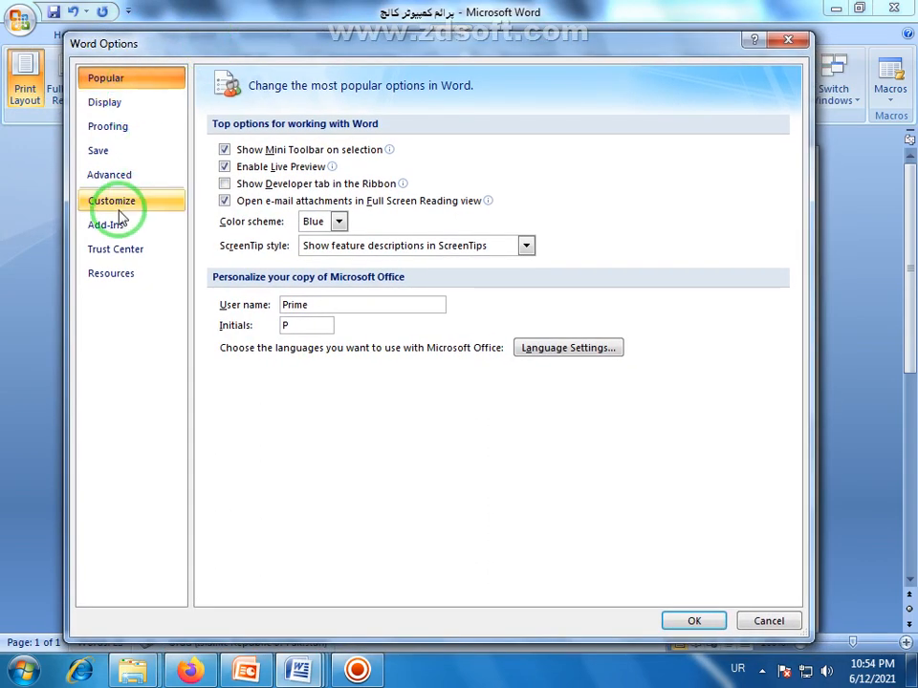
{"action": "left_click", "coordinate": [116, 99]}
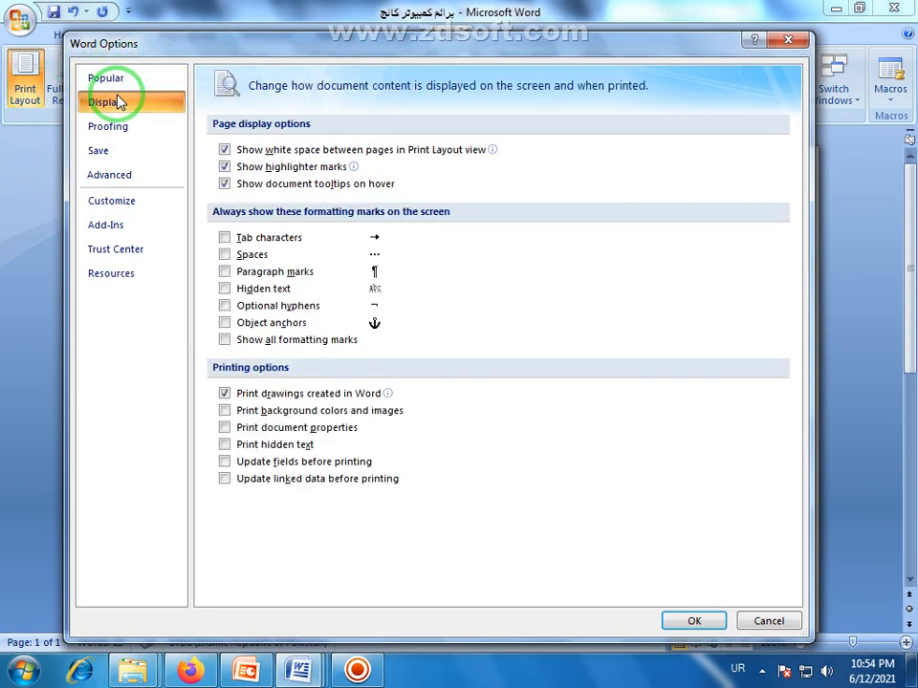
{"action": "left_click", "coordinate": [107, 129]}
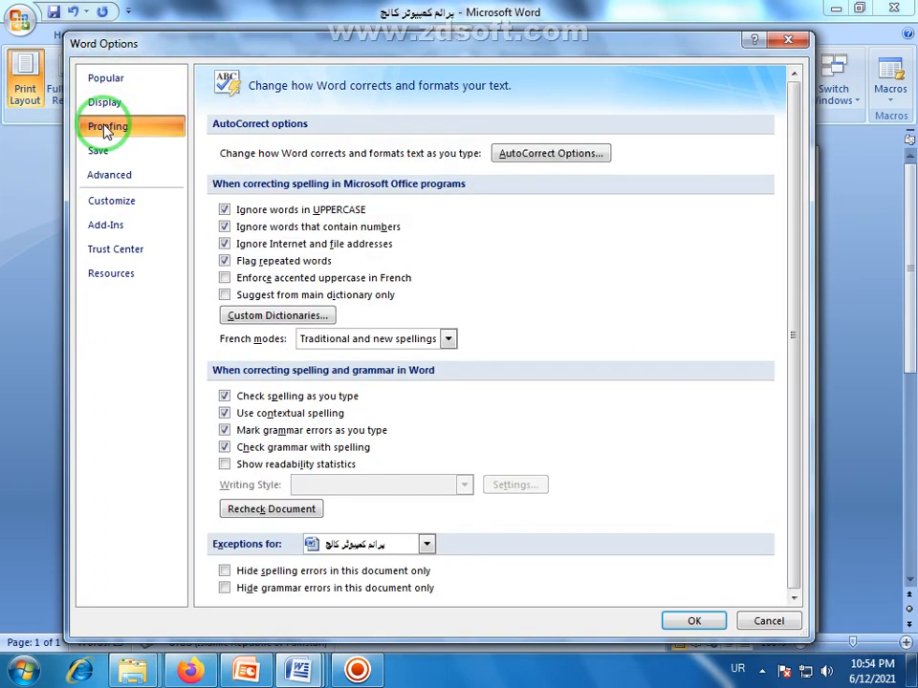
{"action": "left_click", "coordinate": [112, 155]}
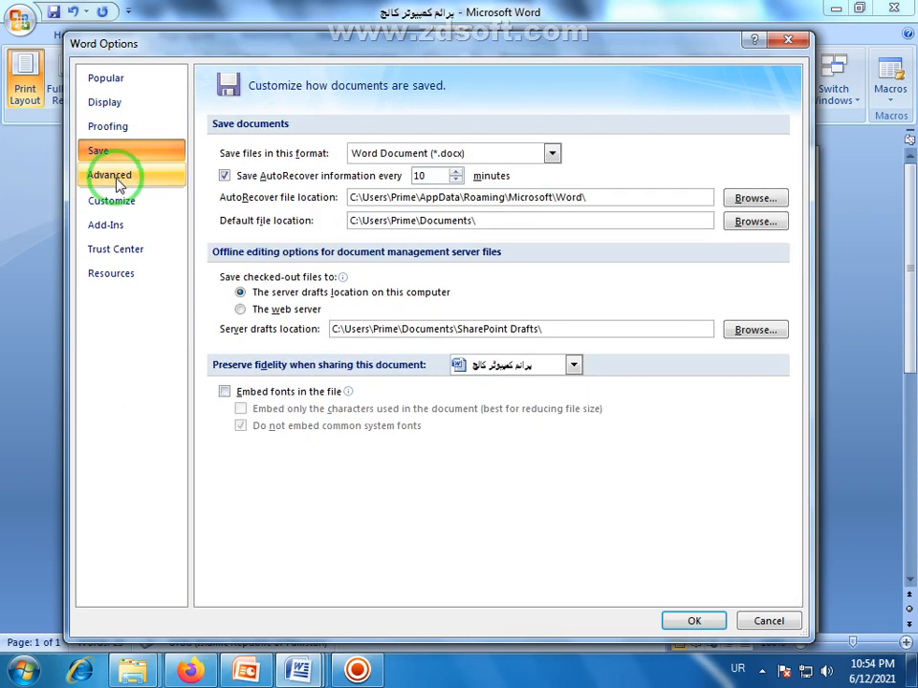
{"action": "left_click", "coordinate": [115, 174]}
{"action": "left_click", "coordinate": [117, 80]}
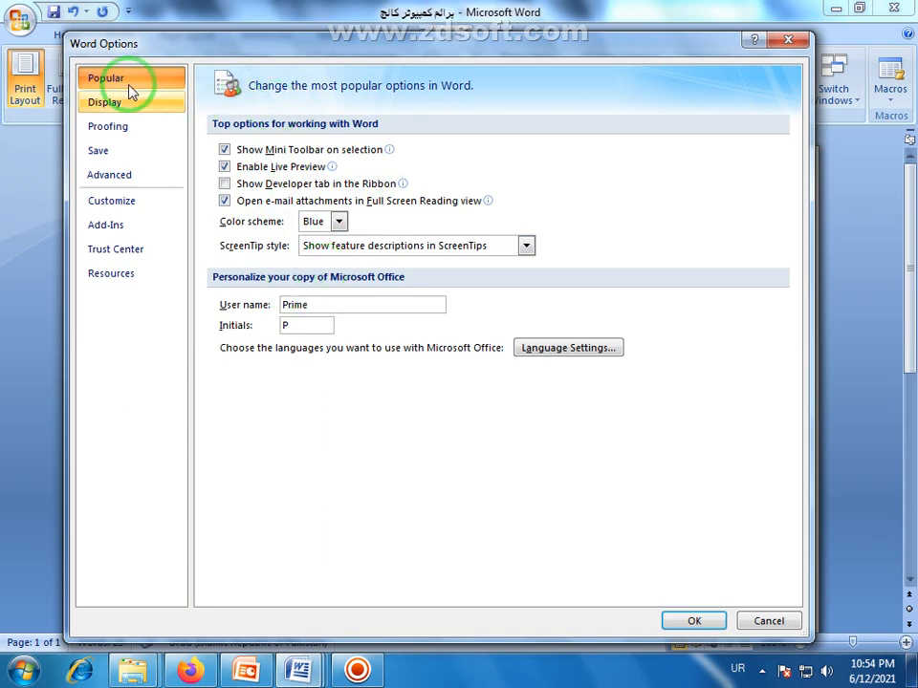
{"action": "left_click_drag", "start_coordinate": [281, 47], "coordinate": [293, 91]}
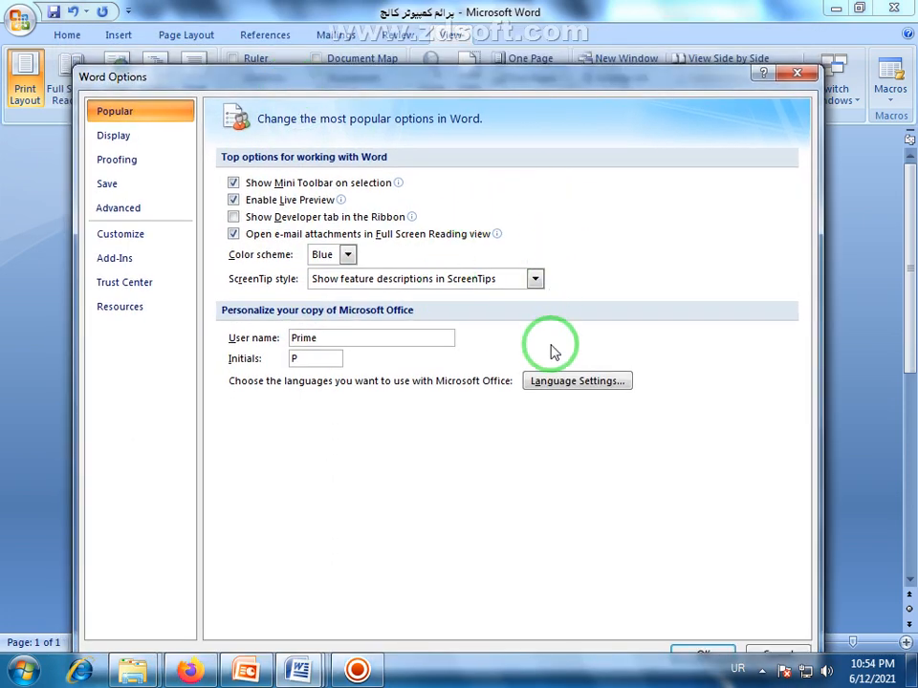
{"action": "left_click", "coordinate": [797, 75]}
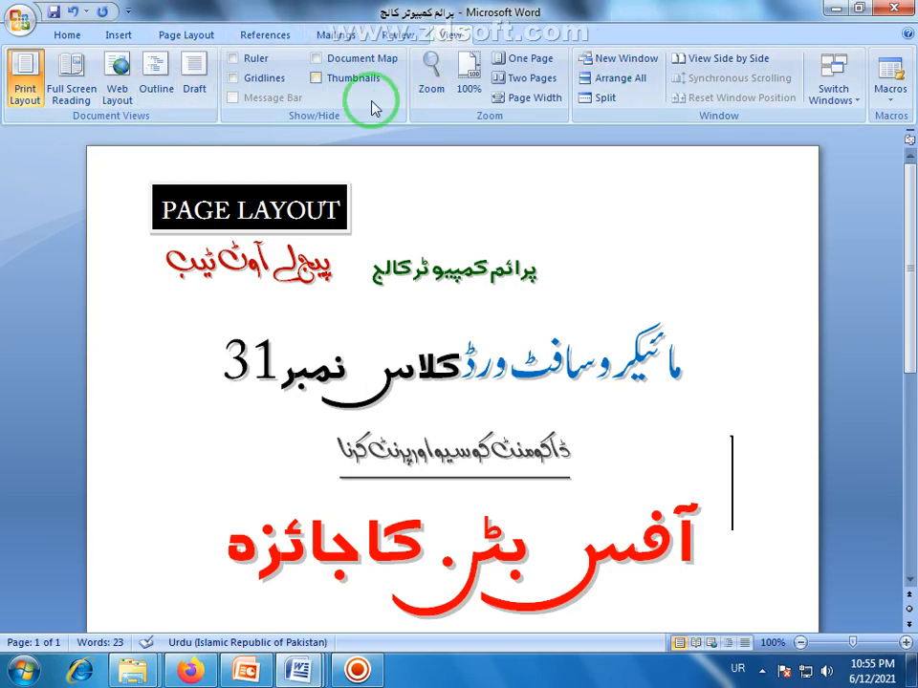
Step: Set the color scheme to Black in the Popular settings of Word Options and apply it
{"action": "left_click", "coordinate": [28, 17]}
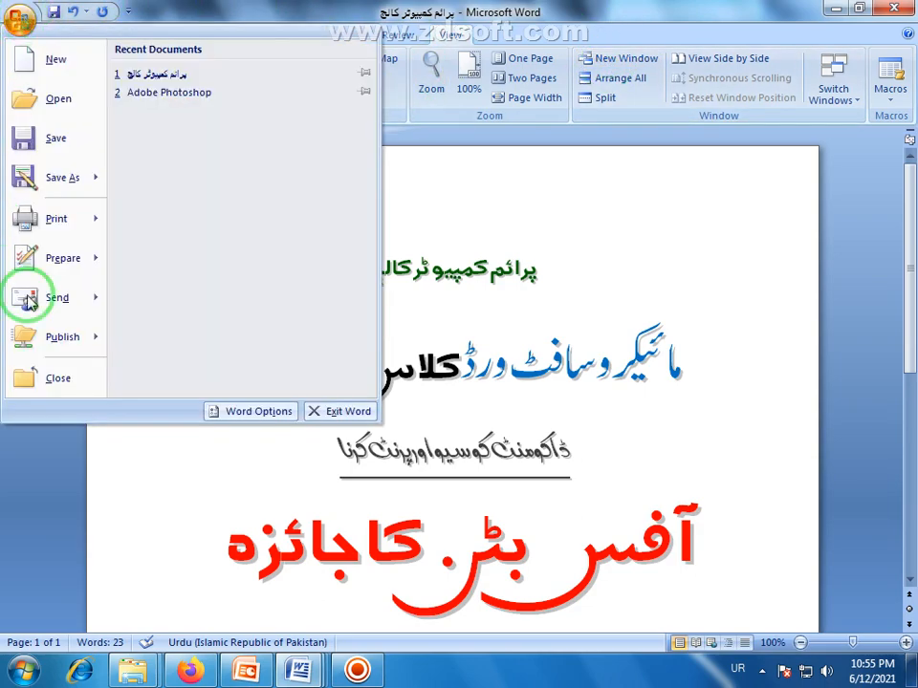
{"action": "left_click", "coordinate": [277, 411]}
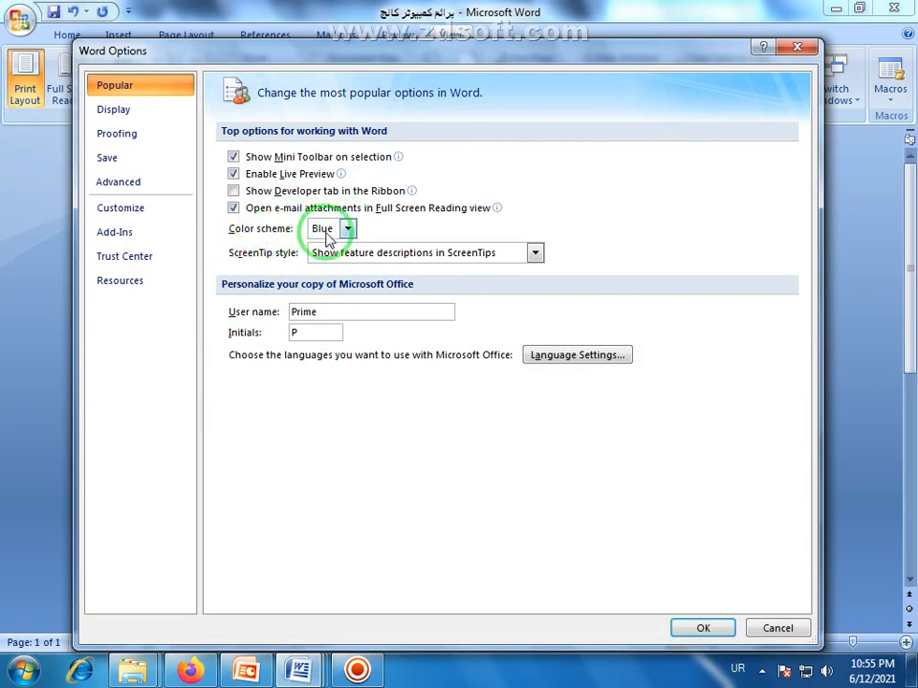
{"action": "left_click", "coordinate": [351, 231]}
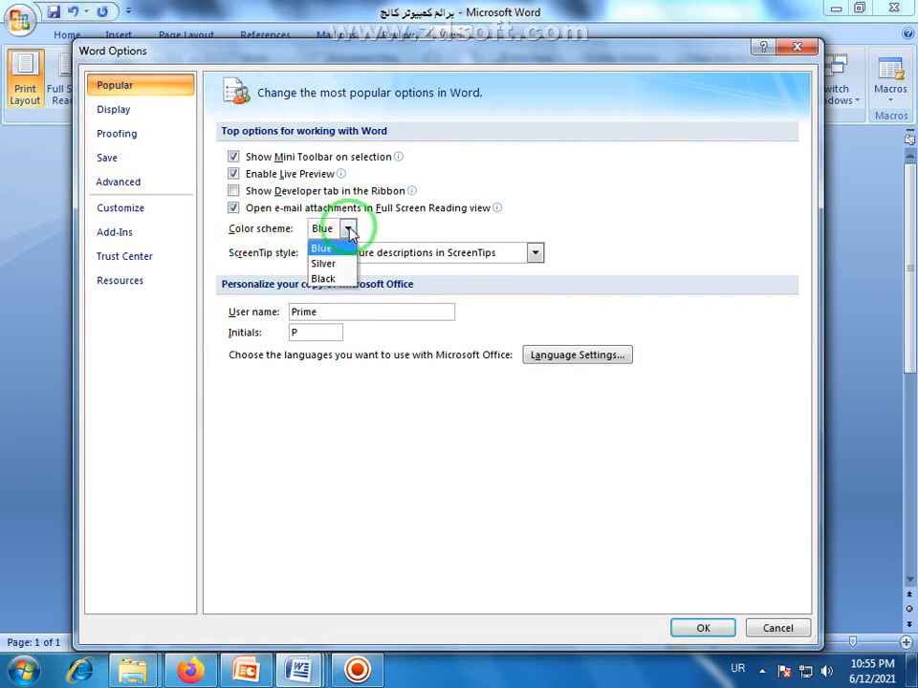
{"action": "left_click", "coordinate": [321, 278]}
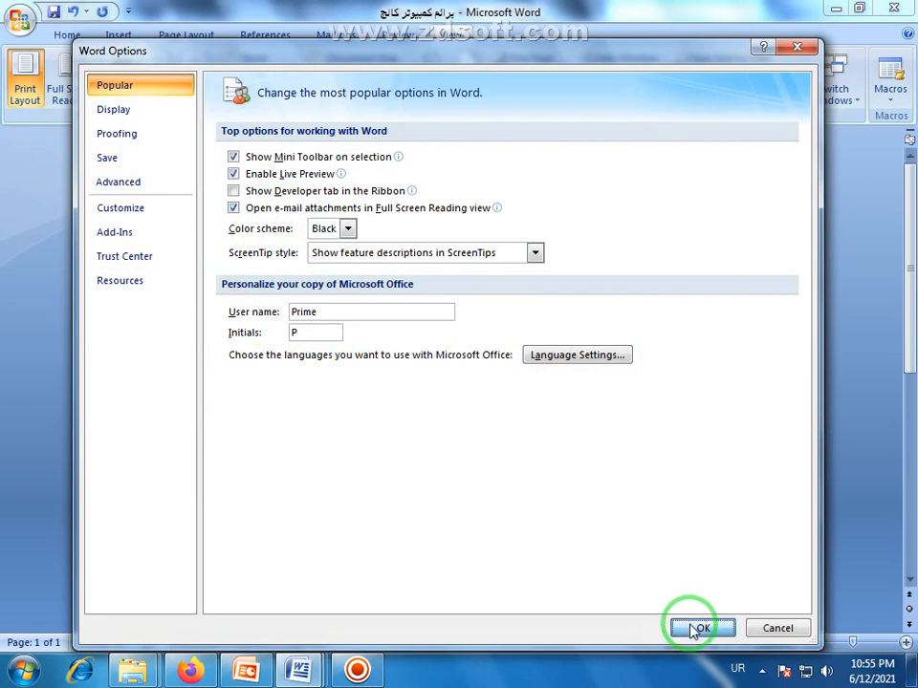
{"action": "left_click", "coordinate": [701, 628]}
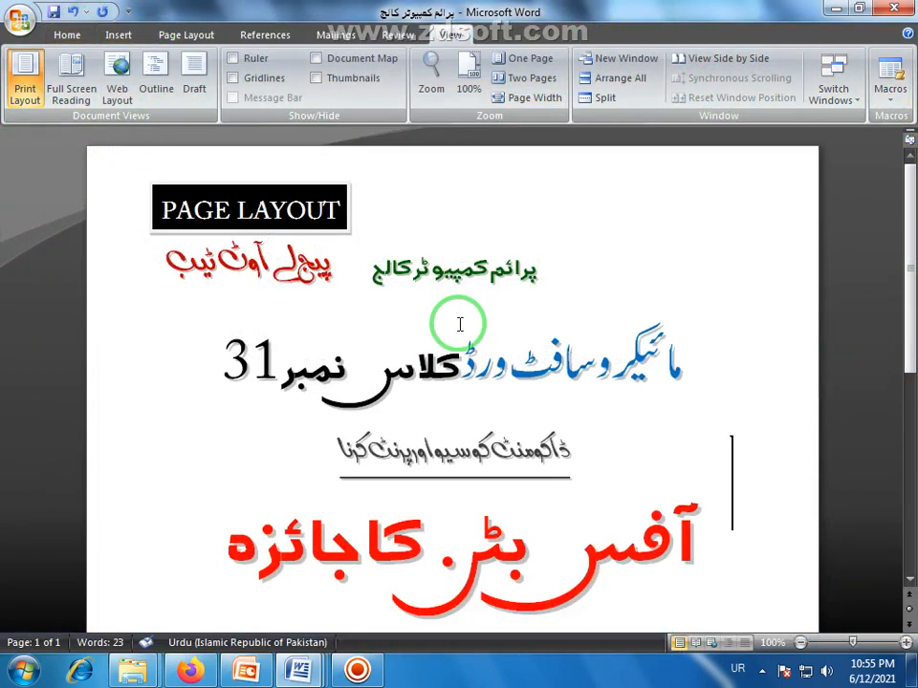
{"action": "scroll", "coordinate": [464, 349], "scroll_direction": "down", "scroll_amount": 8}
{"action": "scroll", "coordinate": [462, 374], "scroll_direction": "up", "scroll_amount": 7}
{"action": "scroll", "coordinate": [464, 376], "scroll_direction": "up", "scroll_amount": 2}
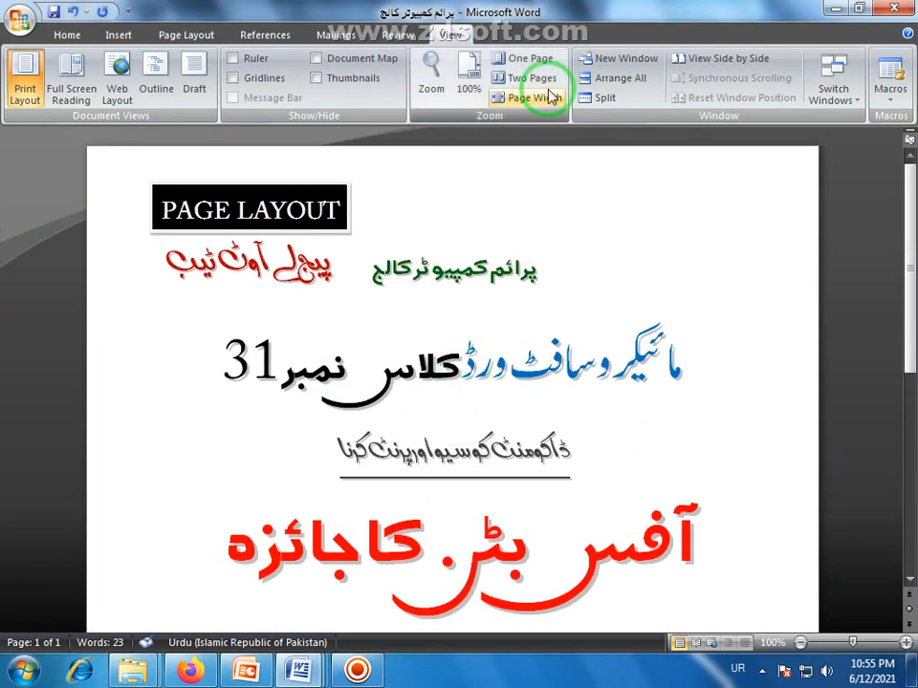
Step: Review the ScreenTip style choices in Word Options, and cancel the dialog without changing them
{"action": "left_click", "coordinate": [19, 23]}
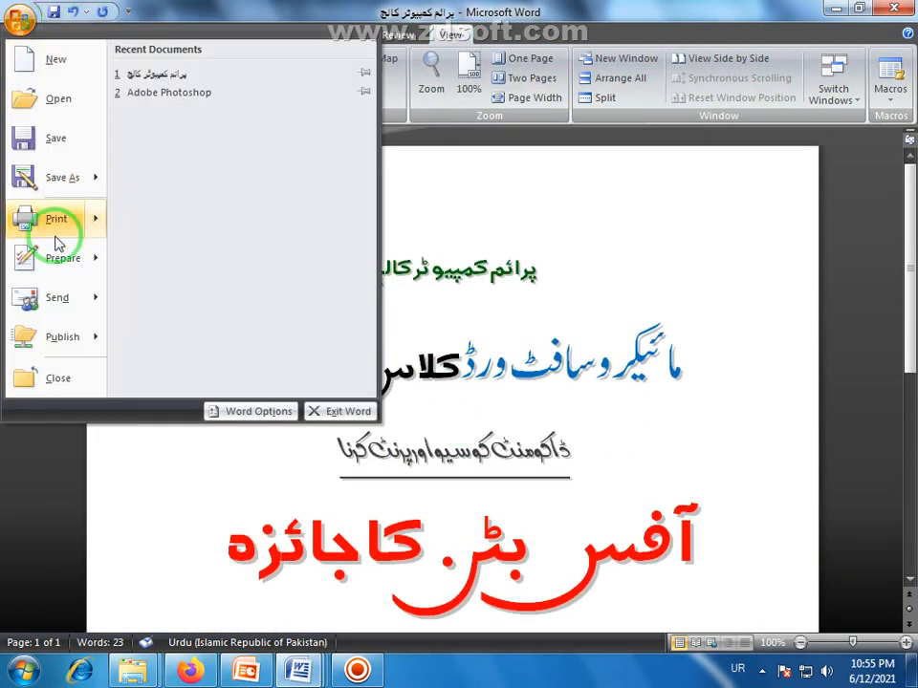
{"action": "left_click", "coordinate": [228, 411]}
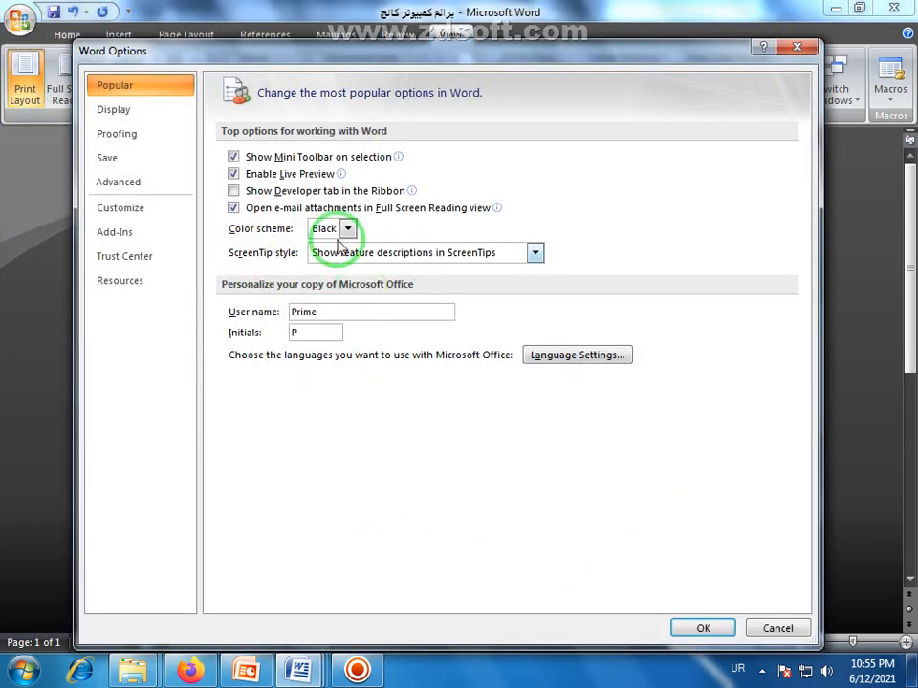
{"action": "left_click", "coordinate": [535, 254]}
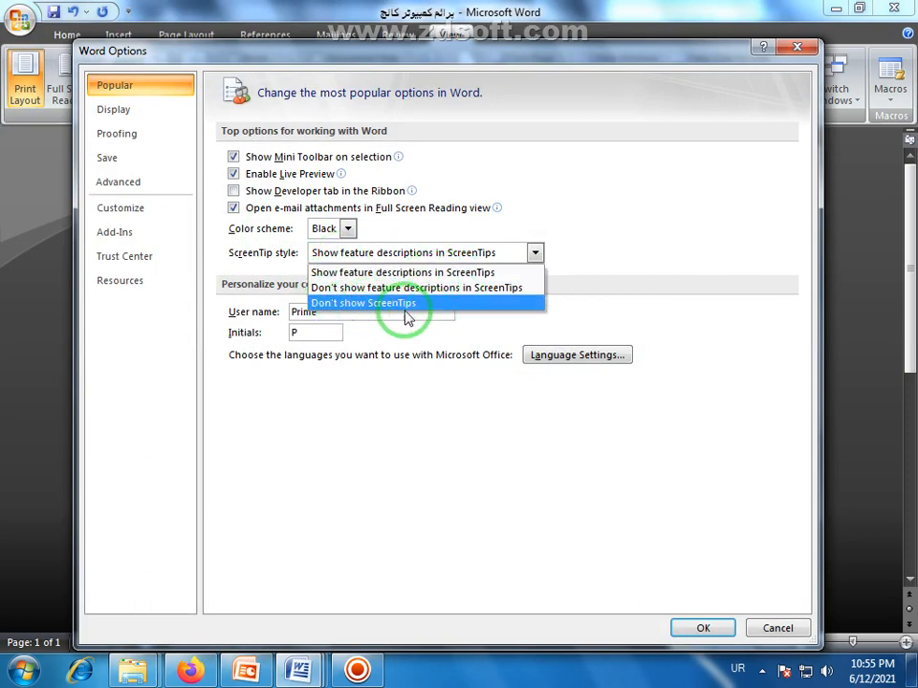
{"action": "left_click", "coordinate": [499, 401]}
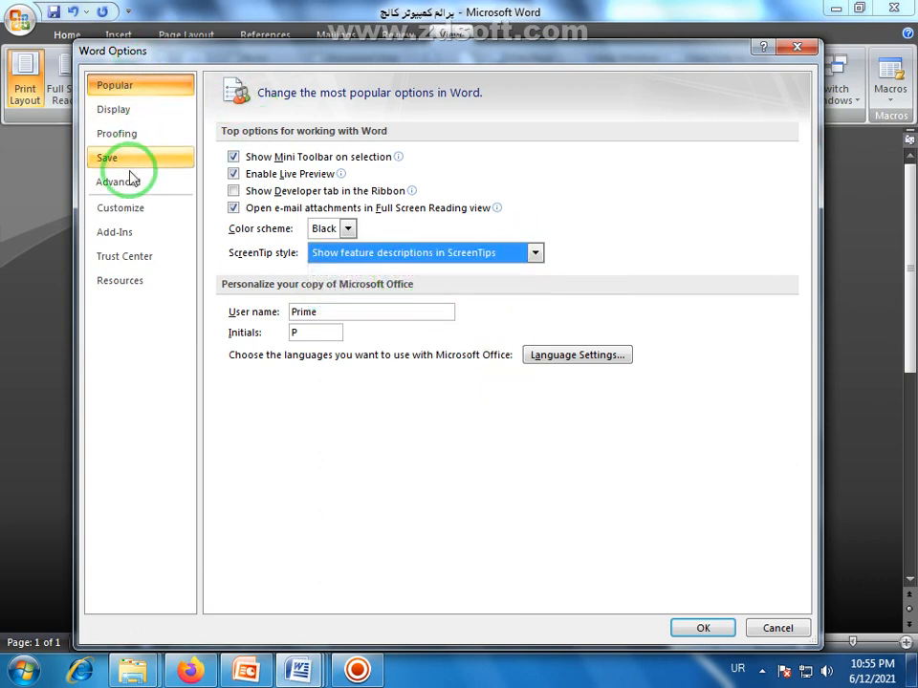
{"action": "left_click_drag", "start_coordinate": [435, 52], "coordinate": [414, 57]}
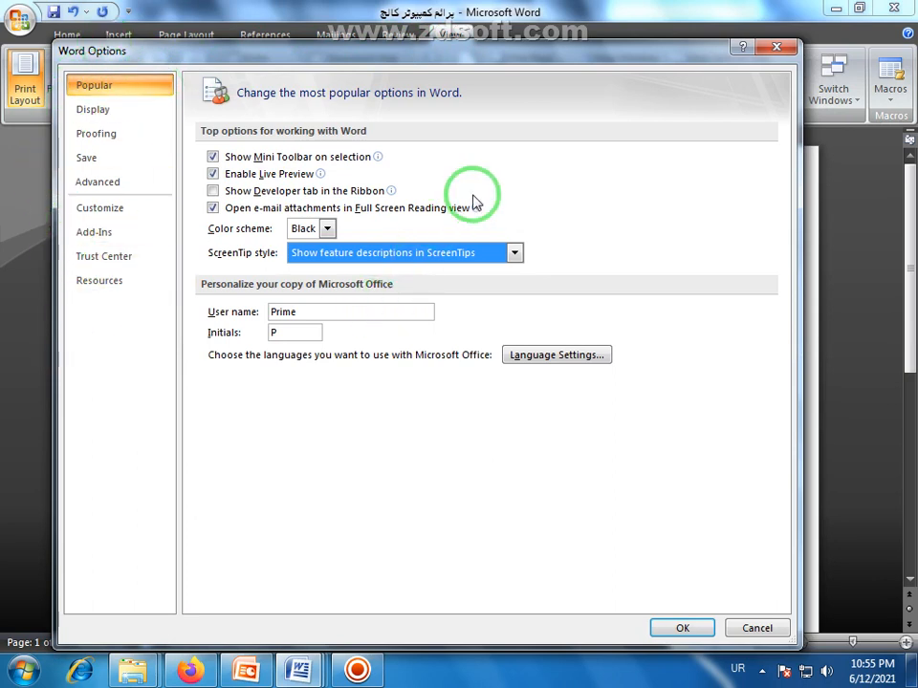
{"action": "left_click", "coordinate": [759, 631]}
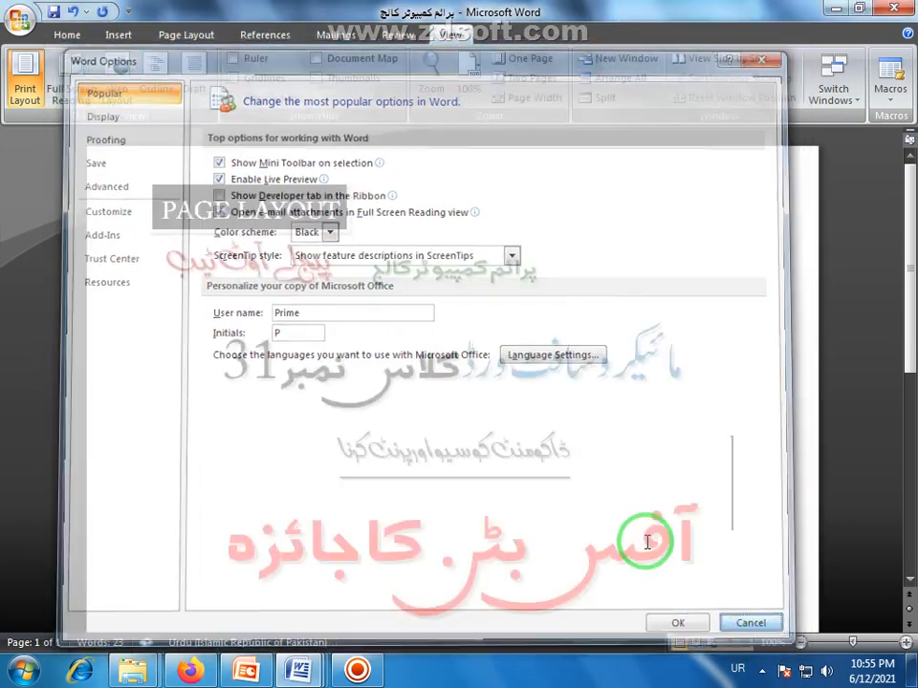
Step: Set the color scheme to Blue in the Popular settings of Word Options and apply it
{"action": "left_click", "coordinate": [19, 19]}
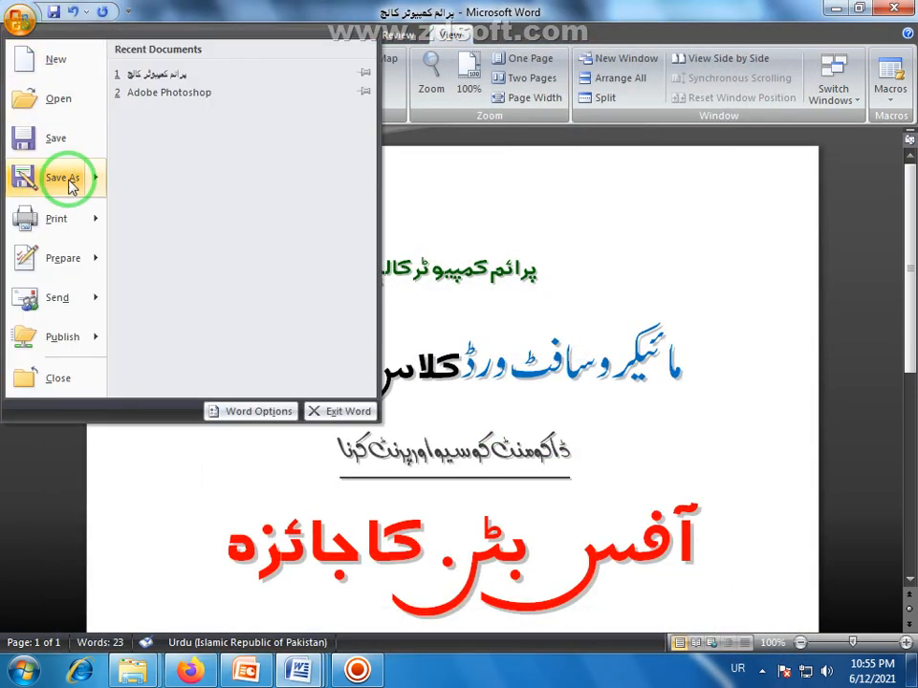
{"action": "left_click", "coordinate": [227, 411]}
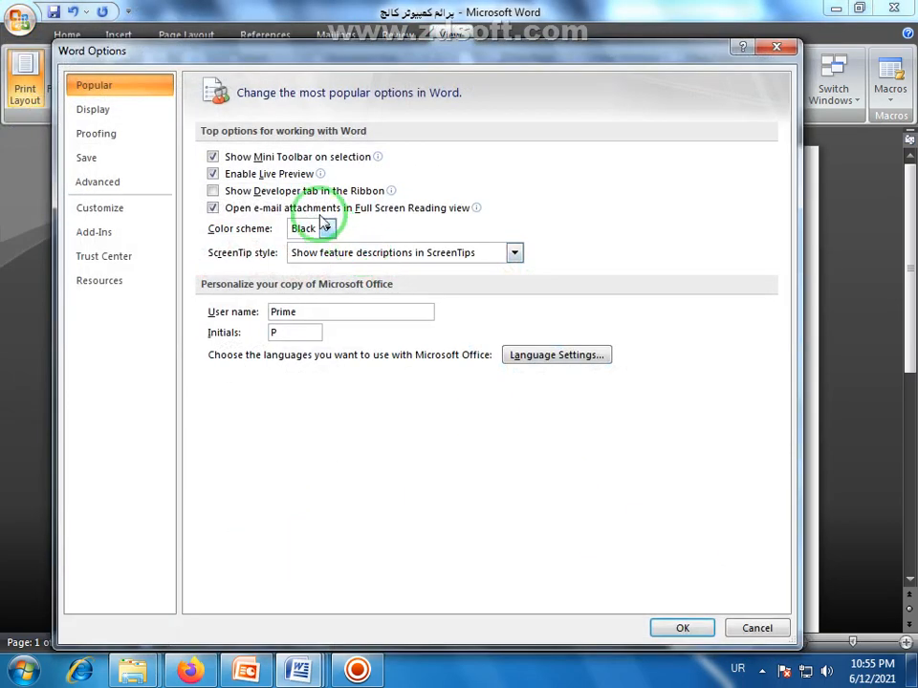
{"action": "left_click", "coordinate": [327, 228]}
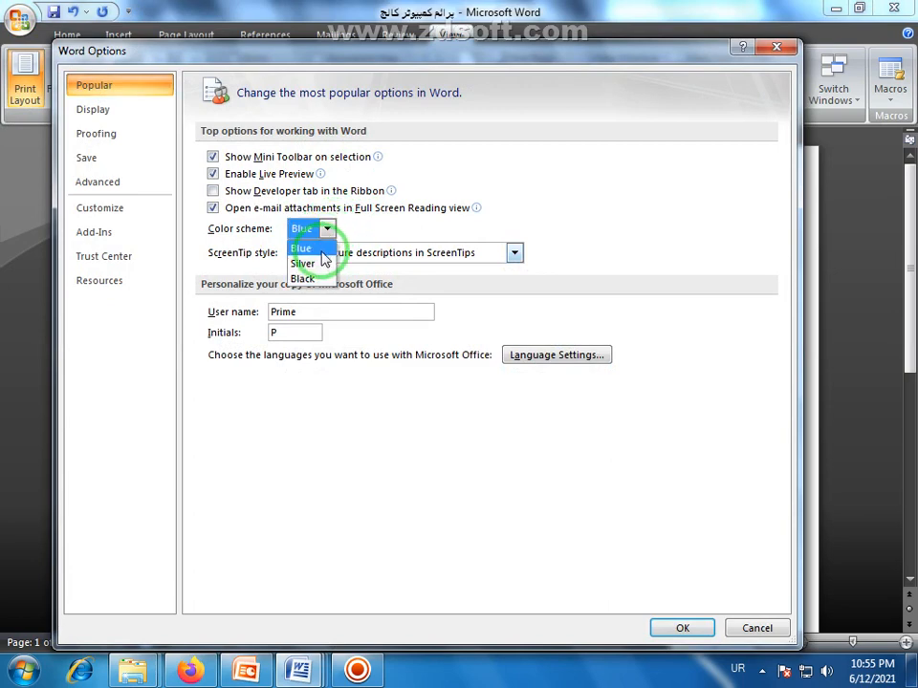
{"action": "left_click", "coordinate": [304, 246]}
{"action": "left_click", "coordinate": [672, 631]}
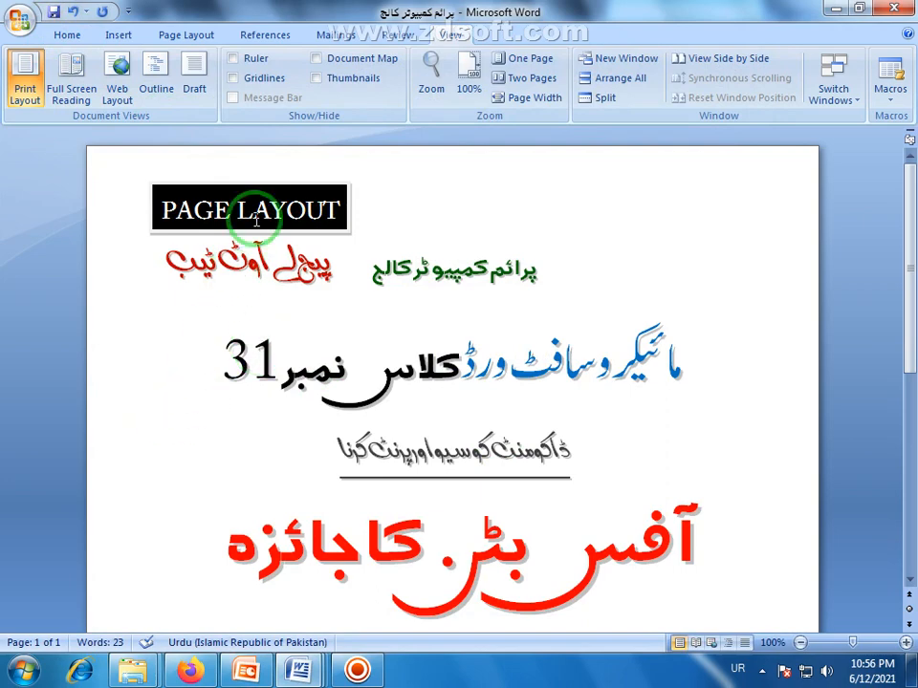
{"action": "left_click", "coordinate": [269, 41]}
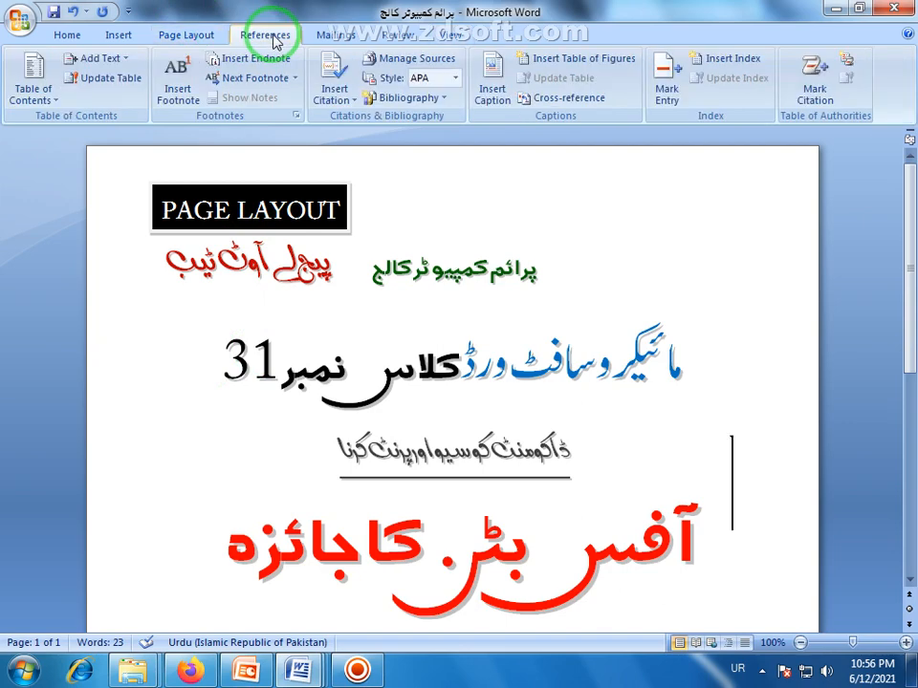
{"action": "left_click", "coordinate": [323, 37]}
{"action": "left_click", "coordinate": [275, 36]}
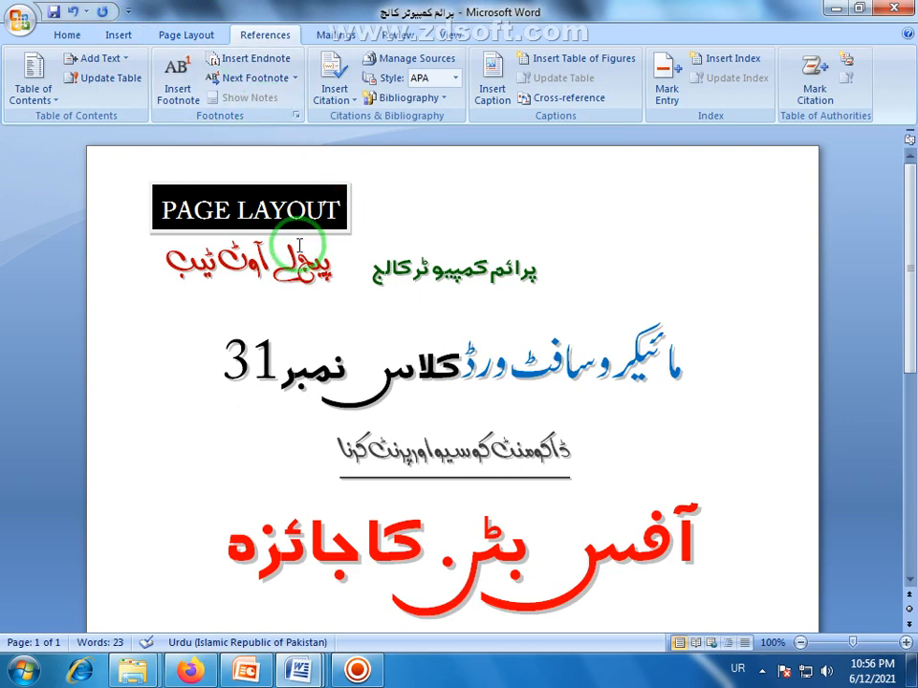
{"action": "left_click_drag", "start_coordinate": [174, 260], "coordinate": [323, 251]}
{"action": "left_click", "coordinate": [92, 352]}
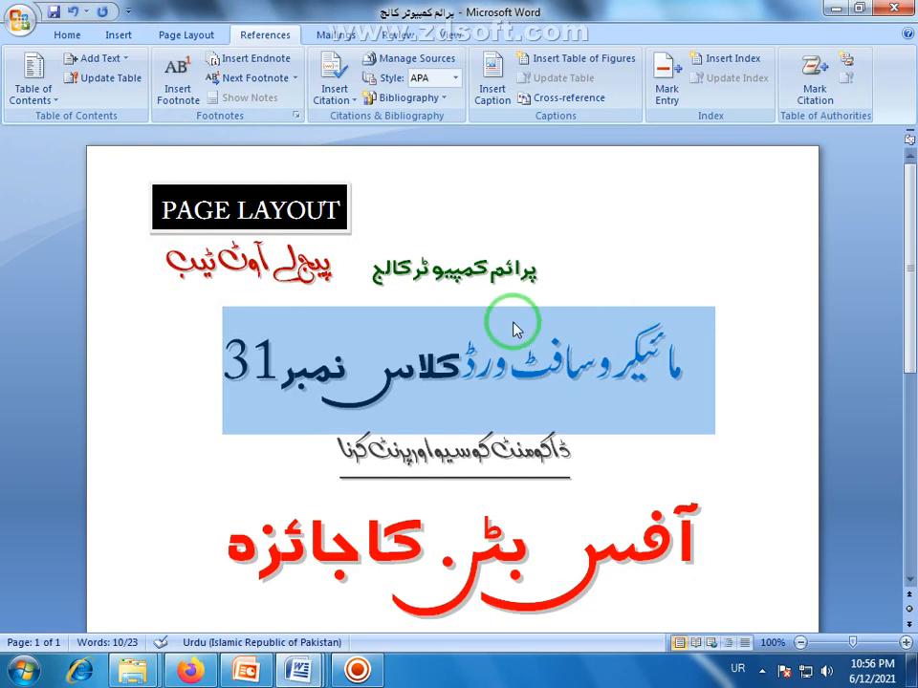
{"action": "left_click", "coordinate": [810, 443]}
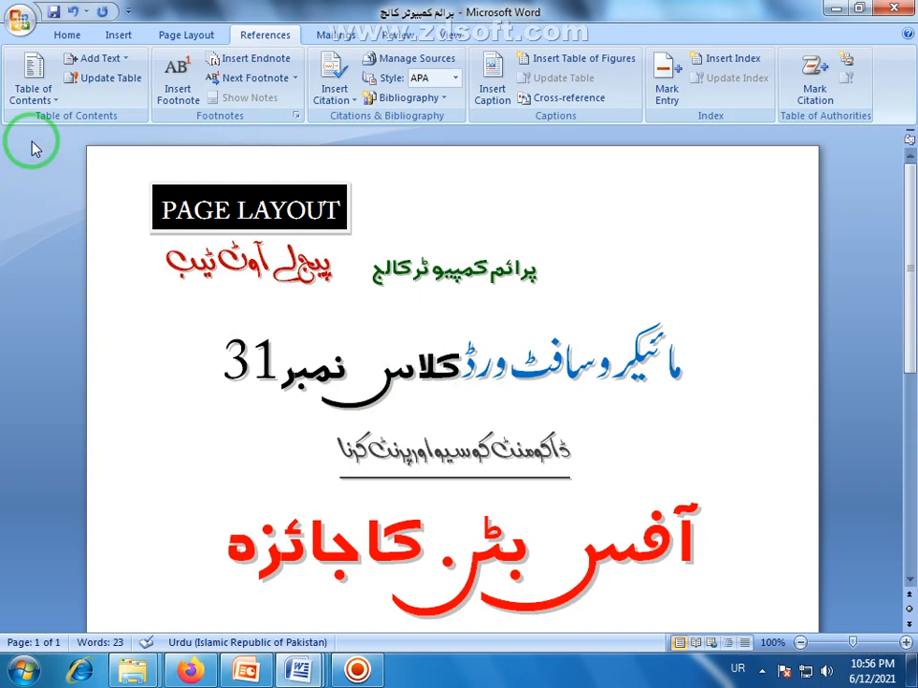
{"action": "left_click", "coordinate": [21, 19]}
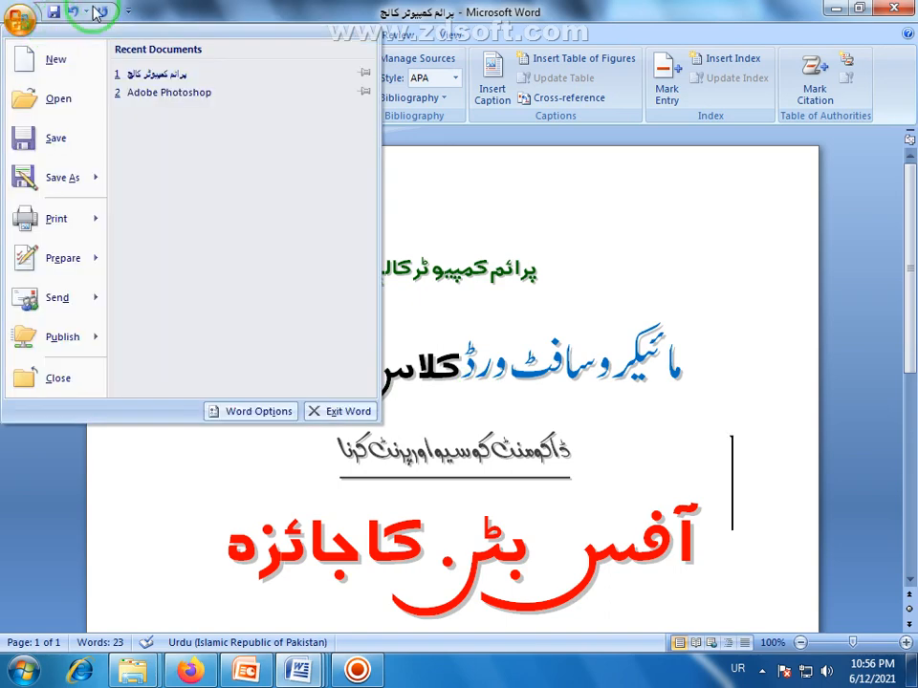
{"action": "left_click", "coordinate": [109, 23]}
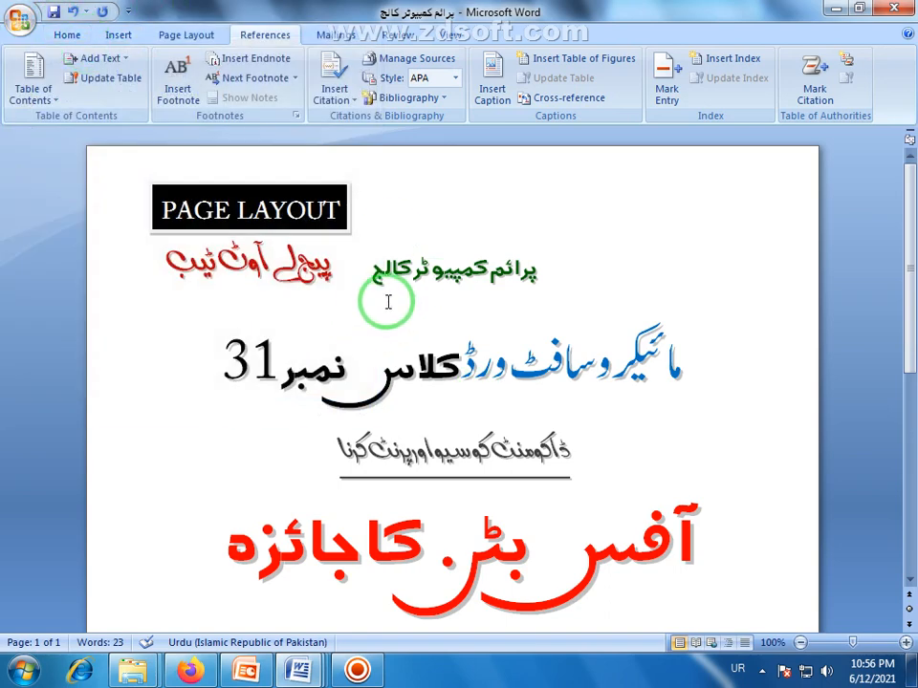